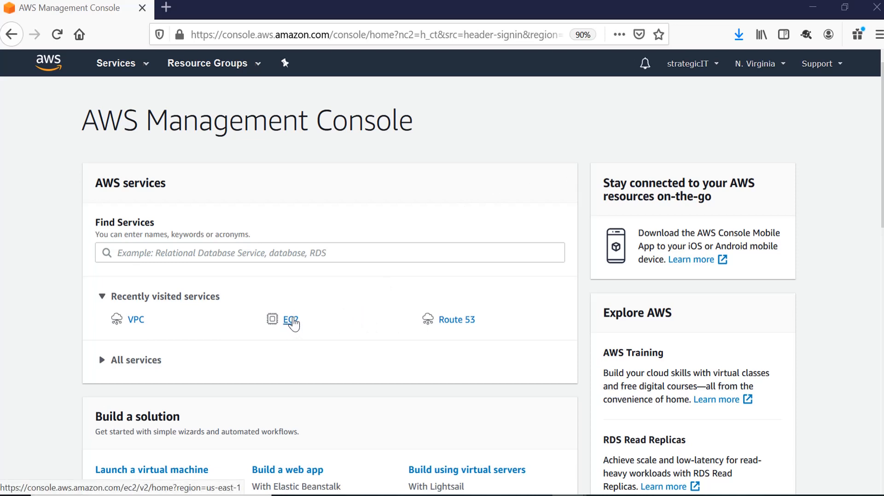
Open the EC2 instances list and start launching a new instance.
{"action": "left_click", "coordinate": [293, 322]}
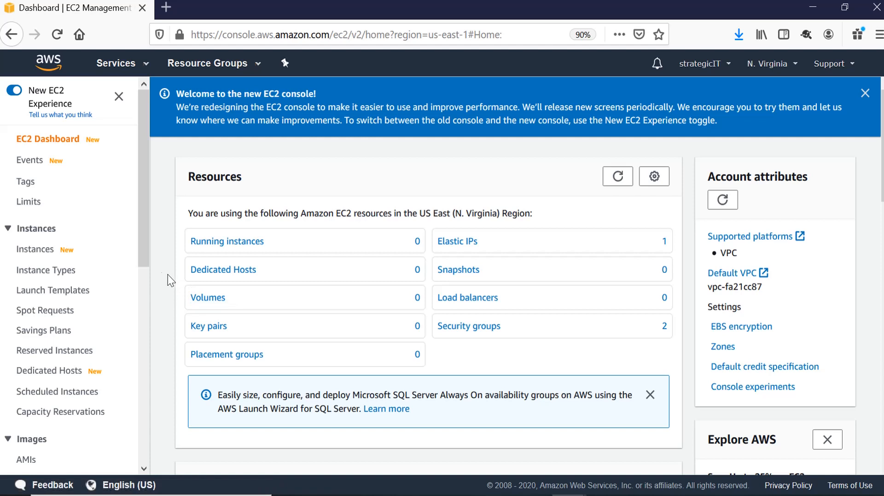
{"action": "left_click", "coordinate": [37, 251]}
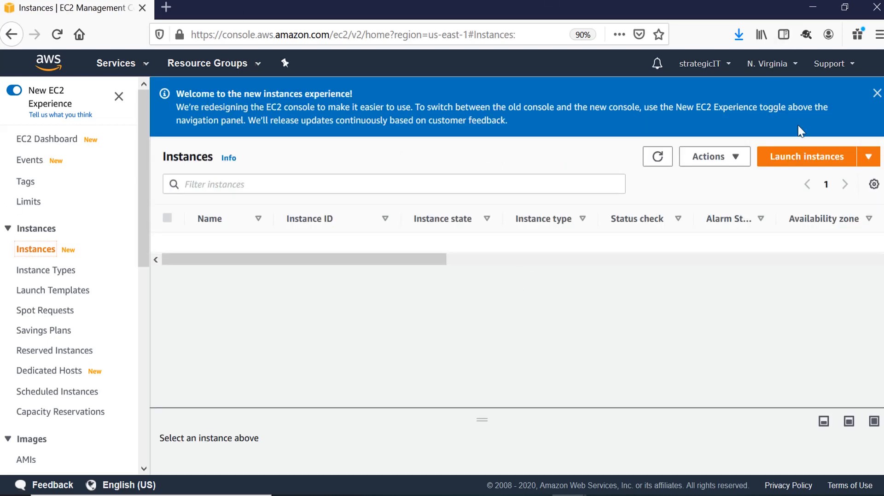
{"action": "left_click", "coordinate": [794, 159]}
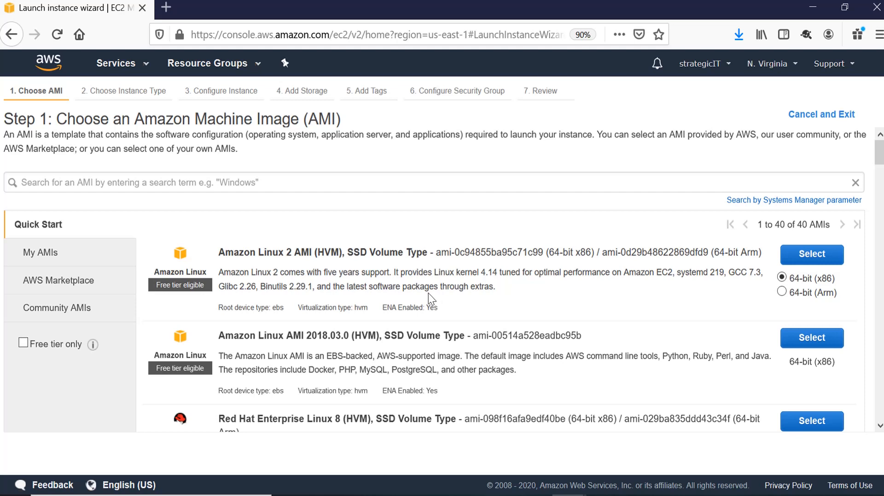
Choose the 64-bit (x86) Amazon Linux 2 AMI, keep the t2.micro instance type and continue to the instance details.
{"action": "left_click", "coordinate": [812, 254]}
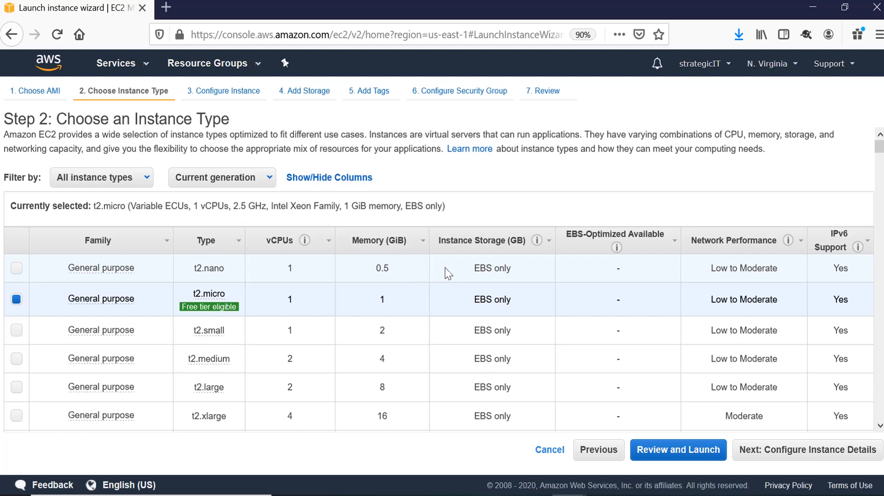
{"action": "mouse_move", "coordinate": [210, 304]}
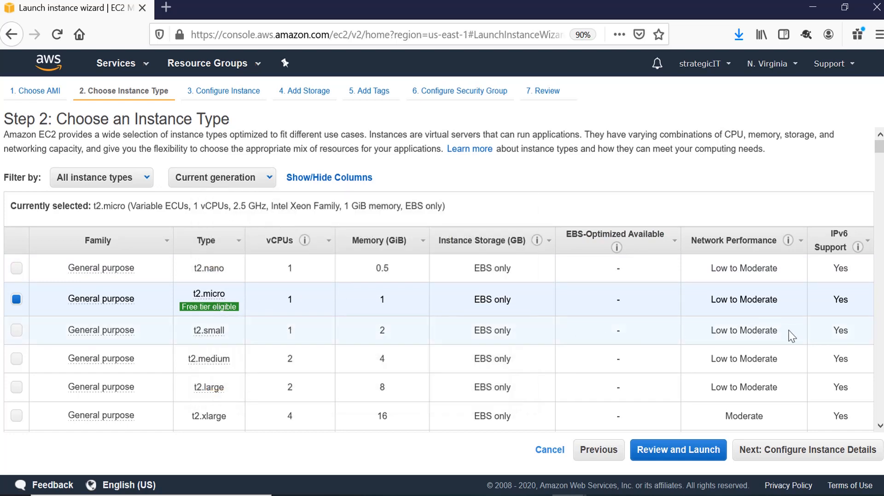
{"action": "left_click", "coordinate": [806, 454]}
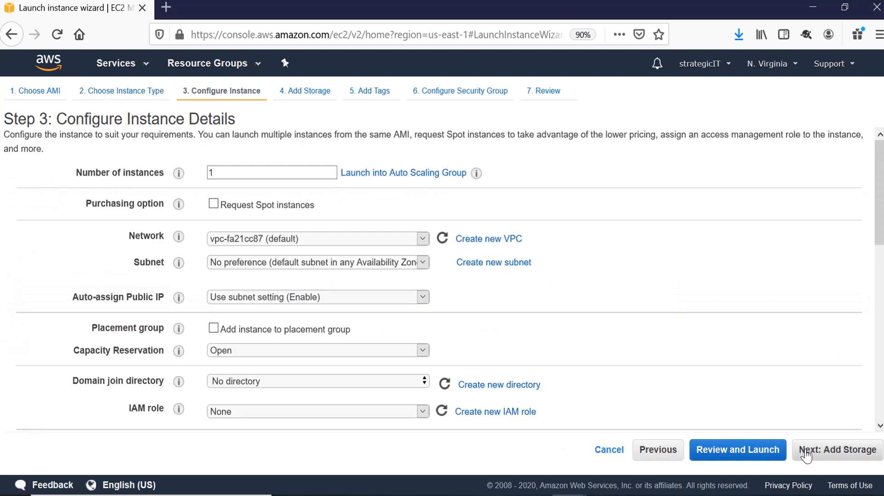
{"action": "double_click", "coordinate": [233, 173]}
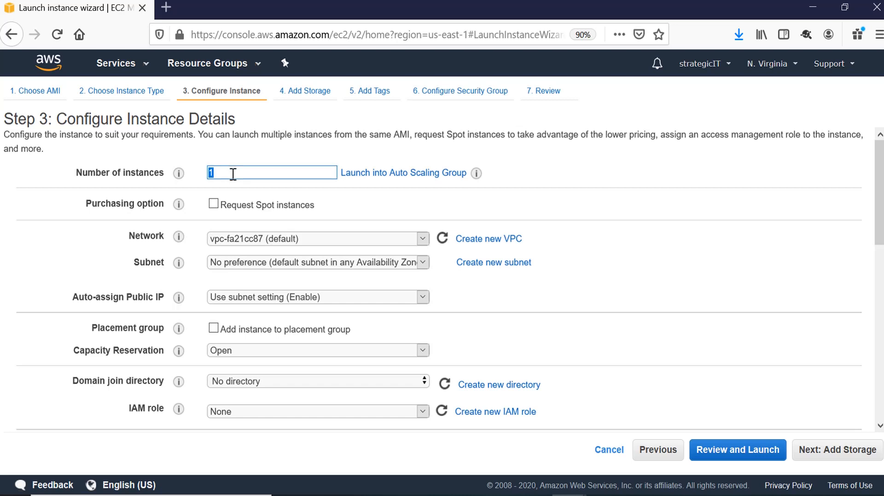
{"action": "type", "text": "5"}
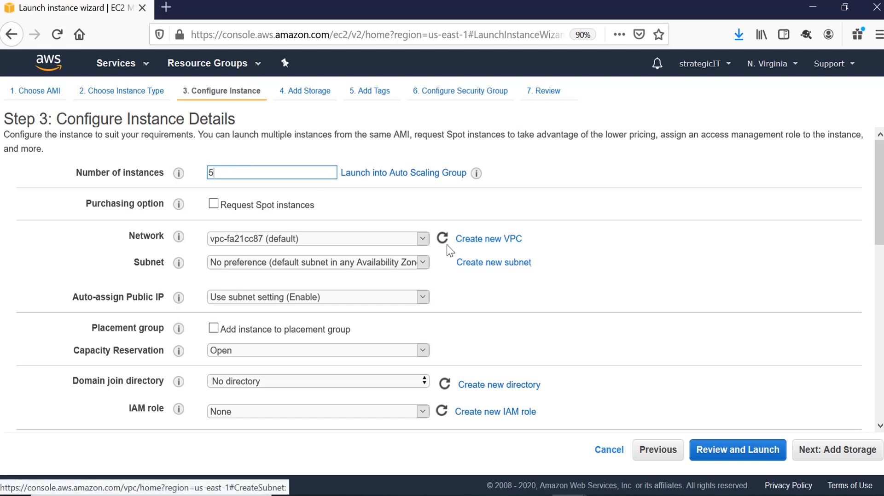
{"action": "key", "text": "BackSpace"}
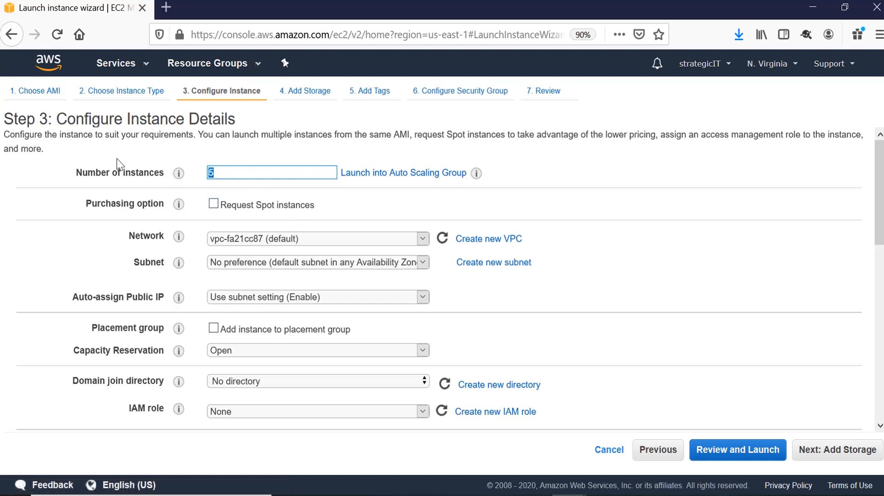
{"action": "type", "text": "1"}
Place the instance in the Internal_VPC network and the sits-dmz subnet, keep the remaining instance details and continue to storage.
{"action": "left_click", "coordinate": [421, 242]}
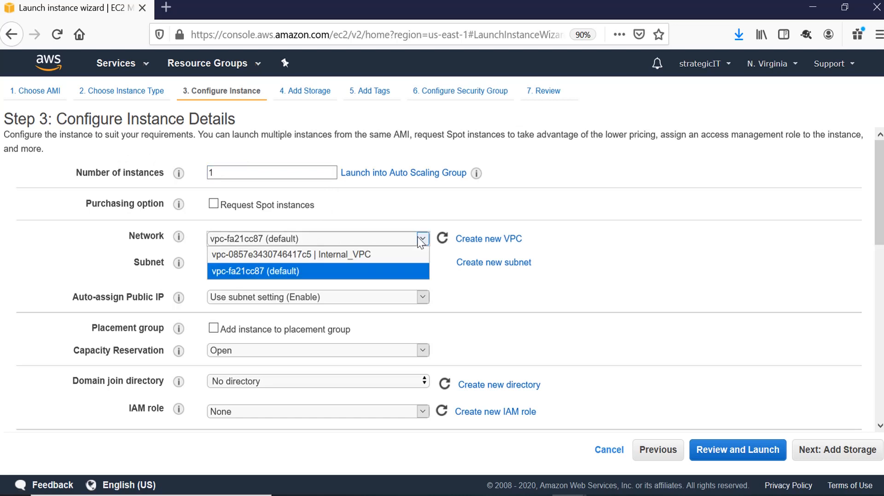
{"action": "left_click", "coordinate": [372, 255]}
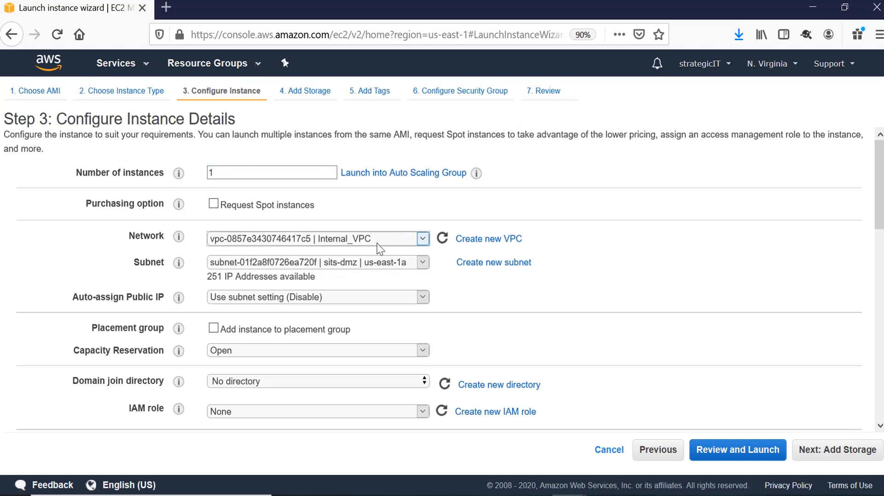
{"action": "left_click", "coordinate": [423, 262]}
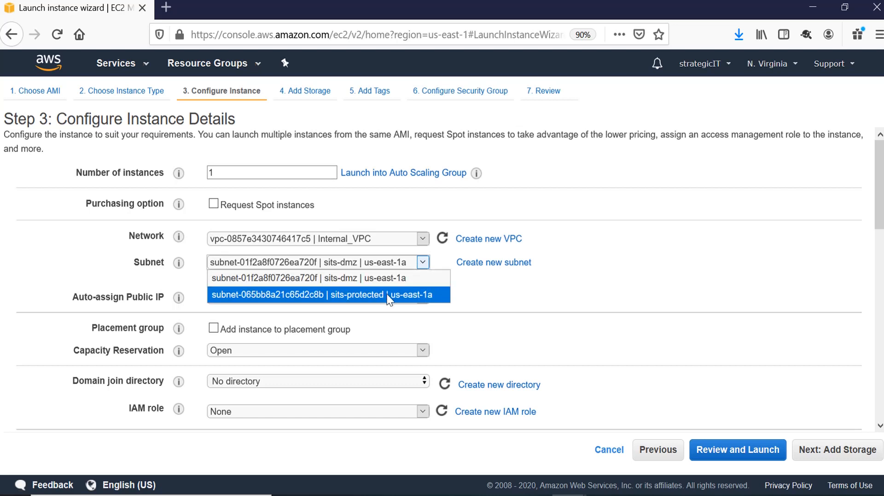
{"action": "left_click", "coordinate": [348, 277]}
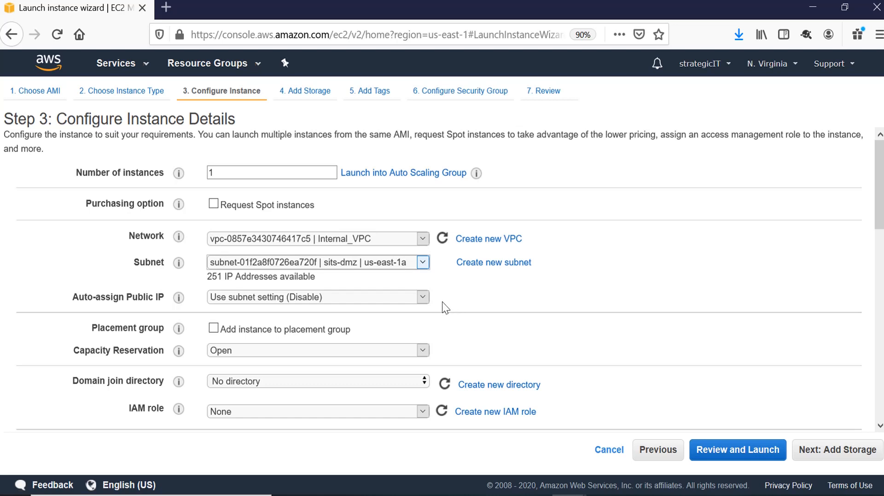
{"action": "scroll", "coordinate": [444, 306], "scroll_direction": "down", "scroll_amount": 3}
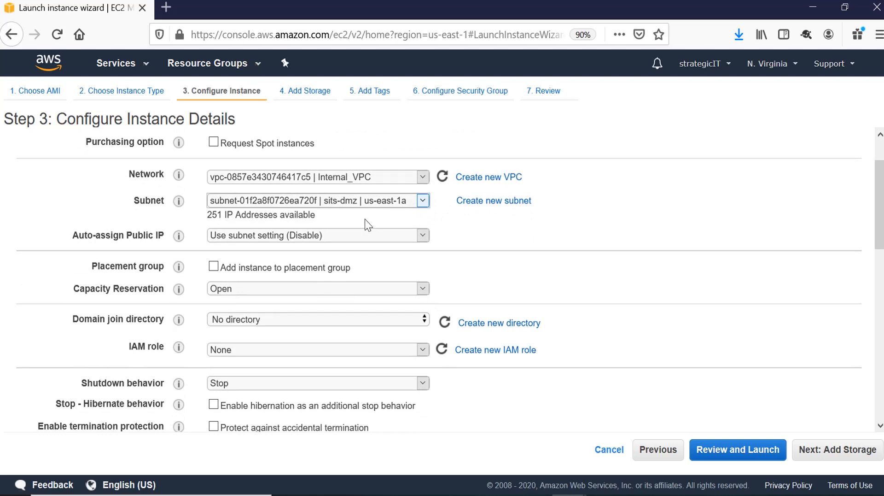
{"action": "scroll", "coordinate": [366, 224], "scroll_direction": "down", "scroll_amount": 3}
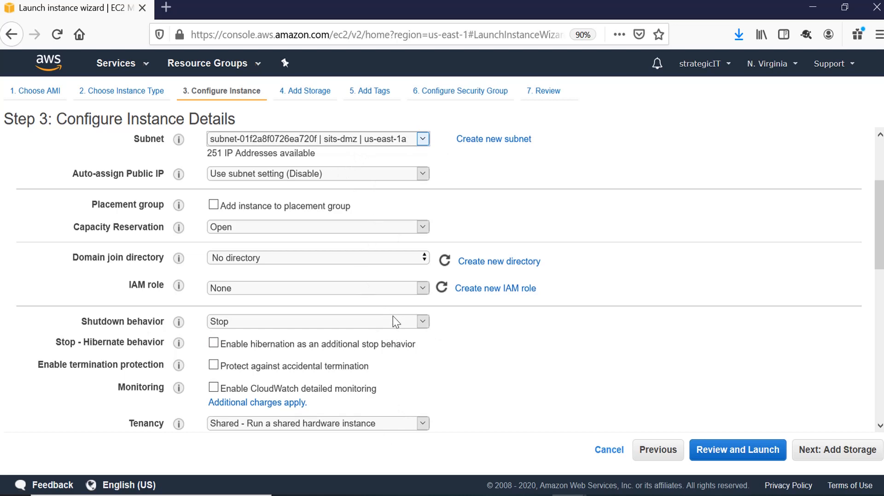
{"action": "scroll", "coordinate": [393, 317], "scroll_direction": "down", "scroll_amount": 3}
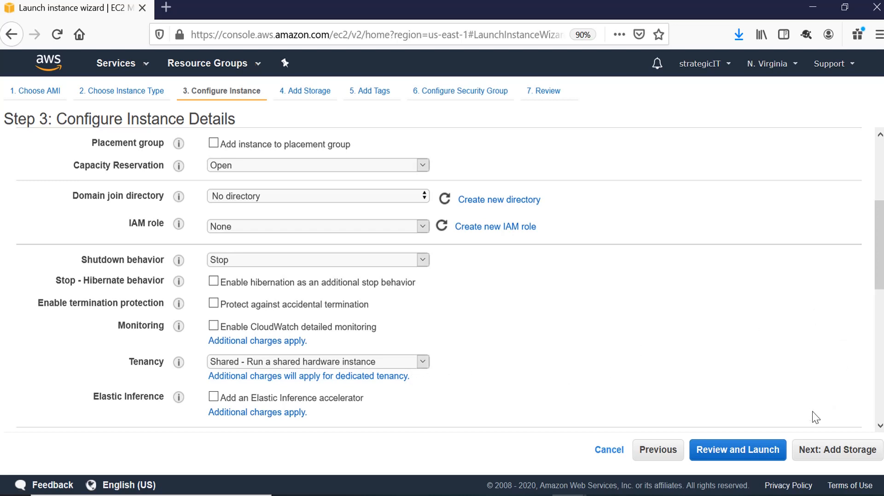
{"action": "left_click", "coordinate": [827, 456]}
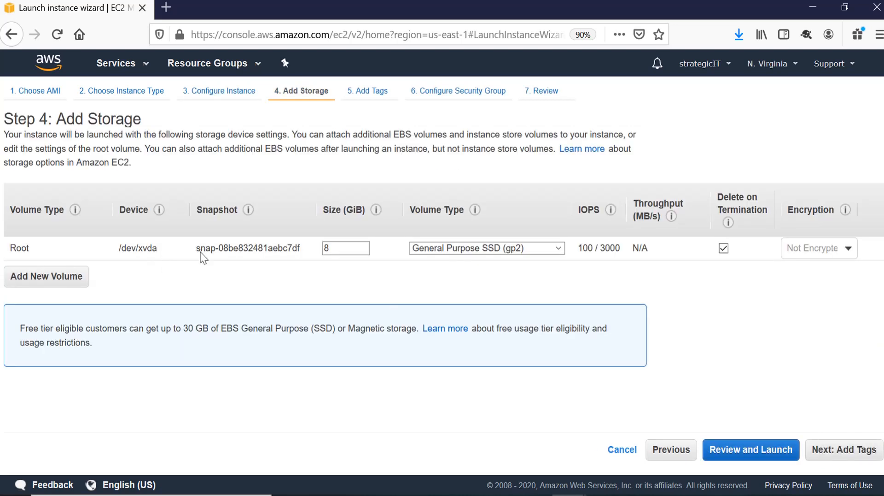
Encrypt the root volume with the (default) aws/ebs key and continue to the tags.
{"action": "left_click", "coordinate": [330, 249]}
{"action": "left_click", "coordinate": [847, 251]}
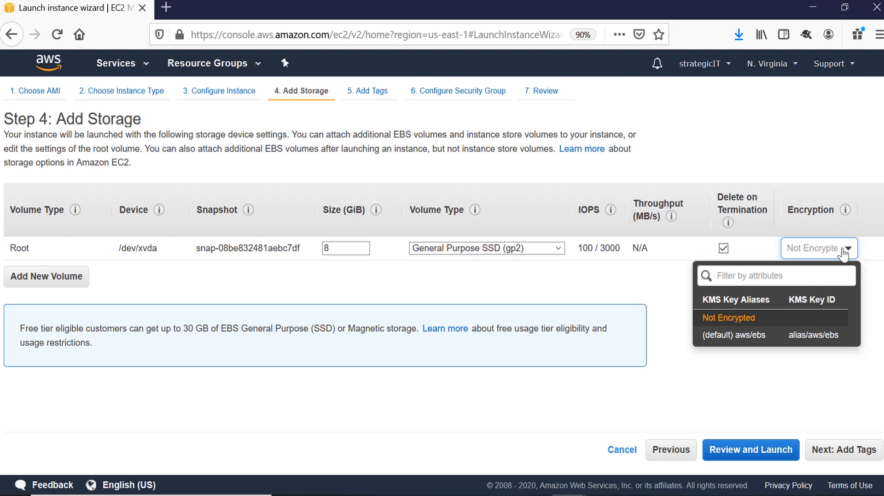
{"action": "left_click", "coordinate": [743, 336]}
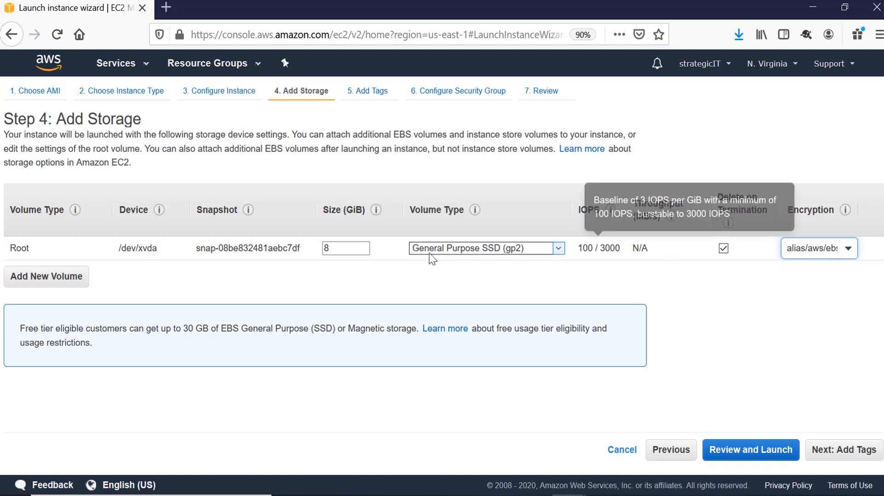
{"action": "left_click", "coordinate": [849, 449]}
Add a tag with the key Name and the value sitg-webserver.
{"action": "left_click", "coordinate": [21, 303]}
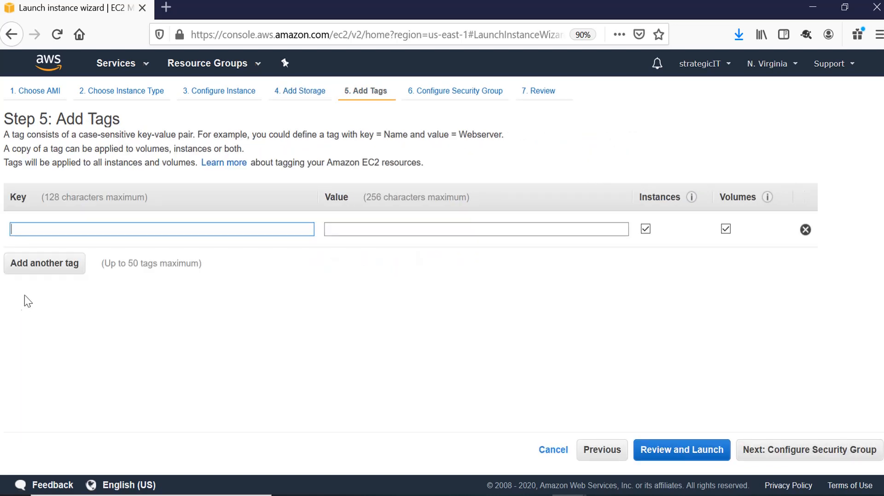
{"action": "type", "text": "Name"}
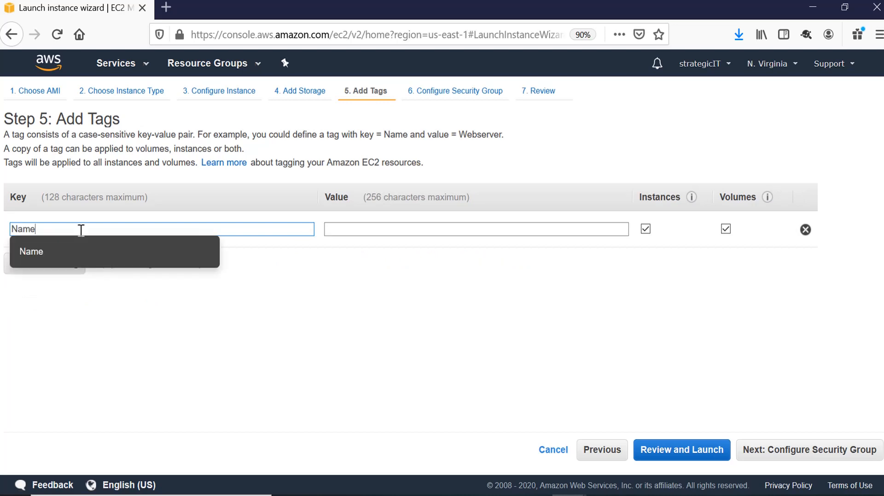
{"action": "key", "text": "Tab"}
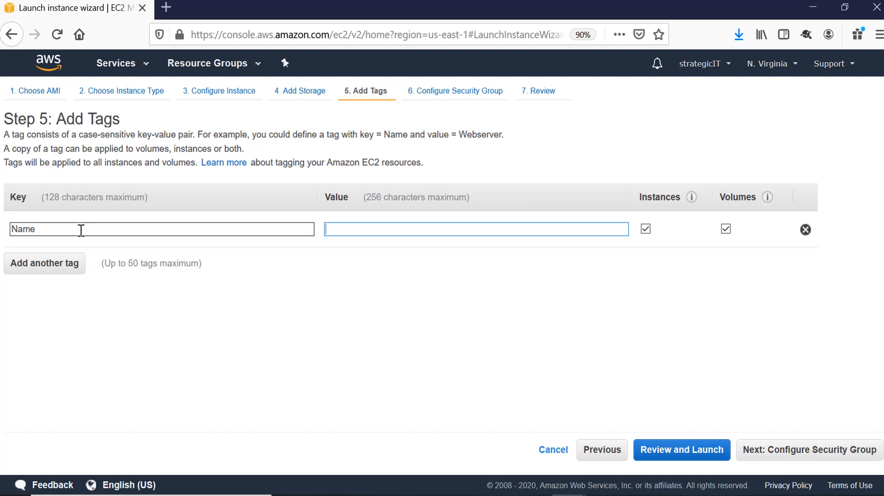
{"action": "type", "text": "sitg-webserver"}
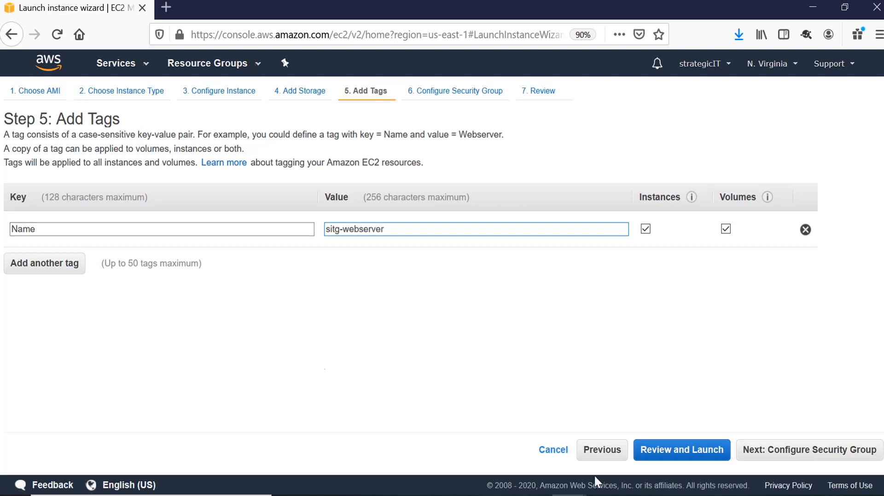
Add a second tag with the key Dept and the value IT, and continue to the security group configuration.
{"action": "left_click", "coordinate": [72, 276]}
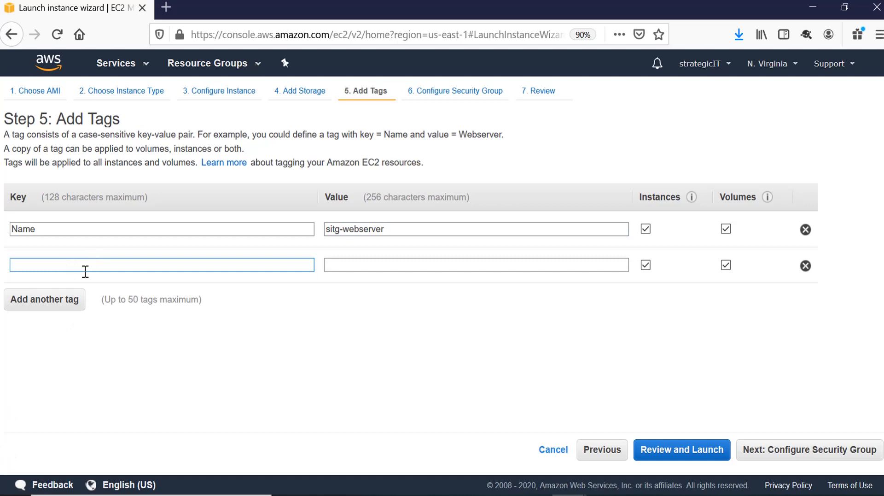
{"action": "type", "text": "Dept"}
{"action": "left_click", "coordinate": [328, 263]}
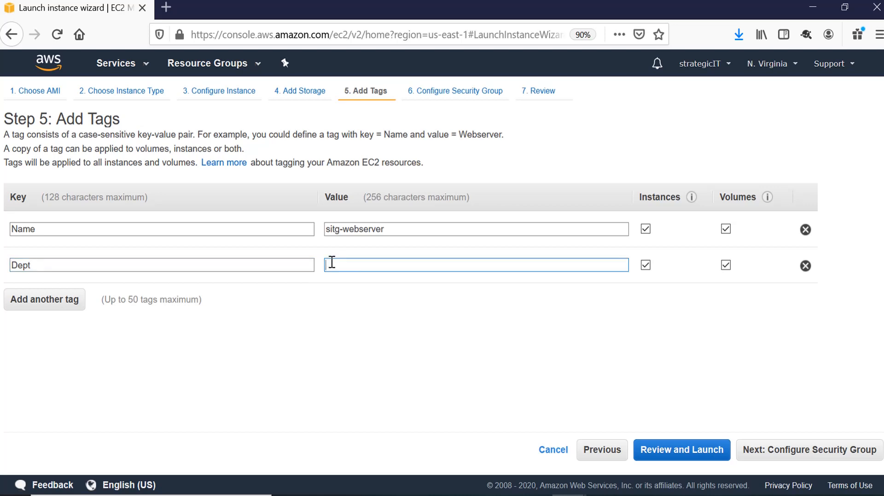
{"action": "left_click", "coordinate": [332, 262]}
{"action": "type", "text": "IT"}
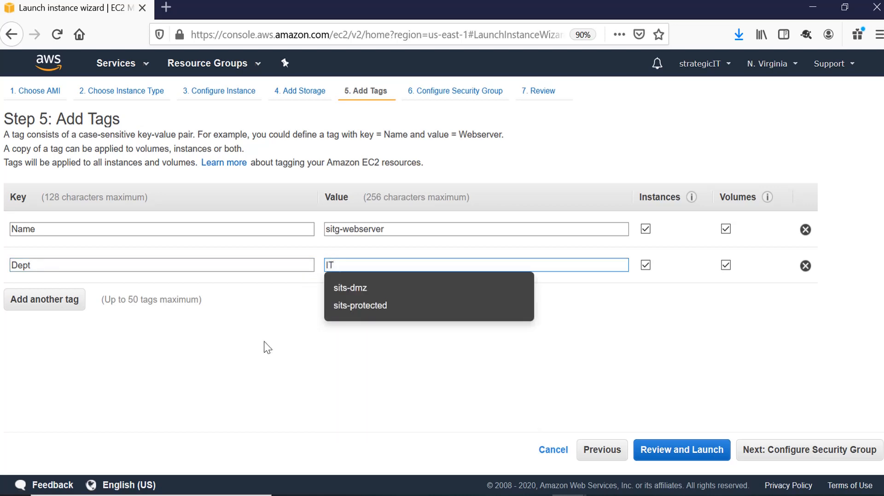
{"action": "left_click", "coordinate": [265, 348]}
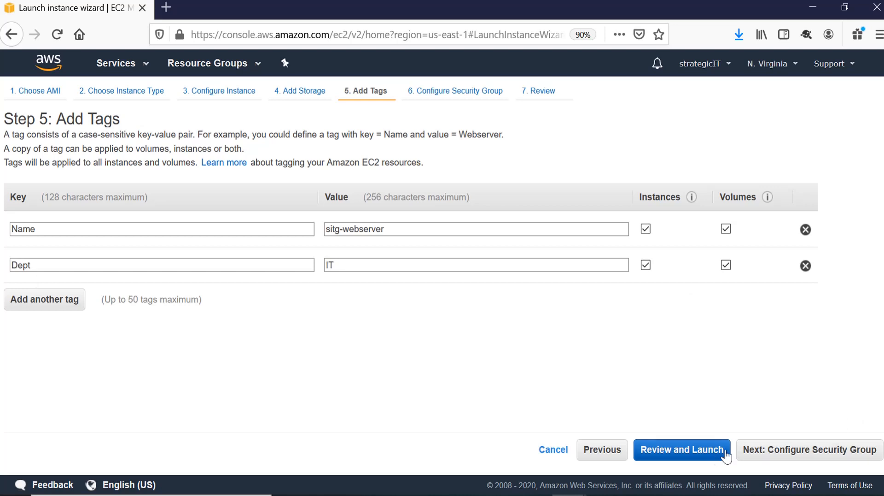
{"action": "left_click", "coordinate": [804, 455]}
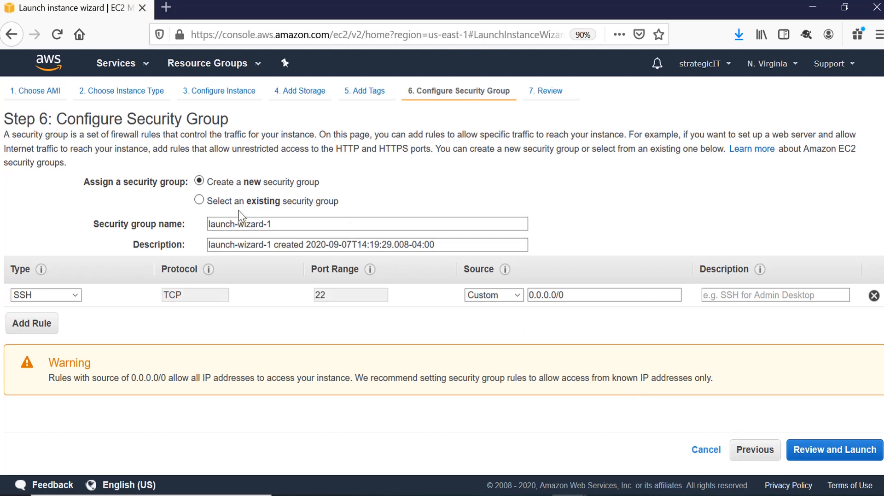
Choose to create a new security group and name it webserver-sg.
{"action": "left_click", "coordinate": [199, 199]}
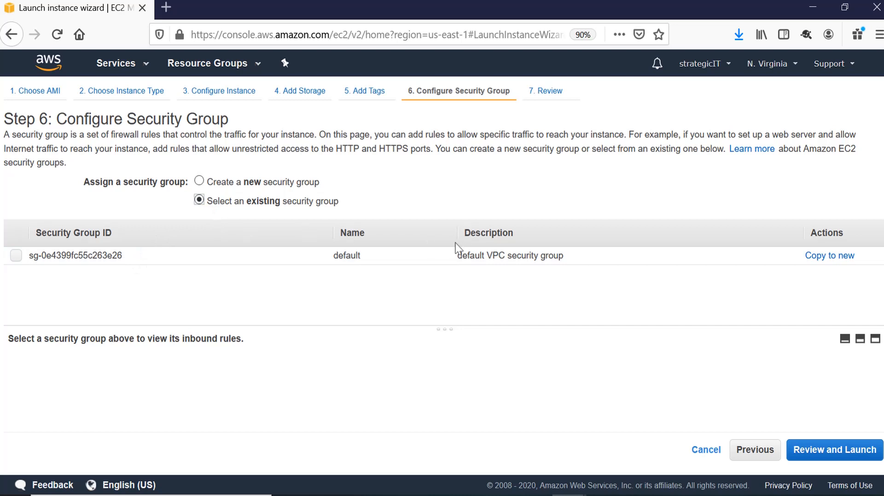
{"action": "left_click", "coordinate": [199, 181]}
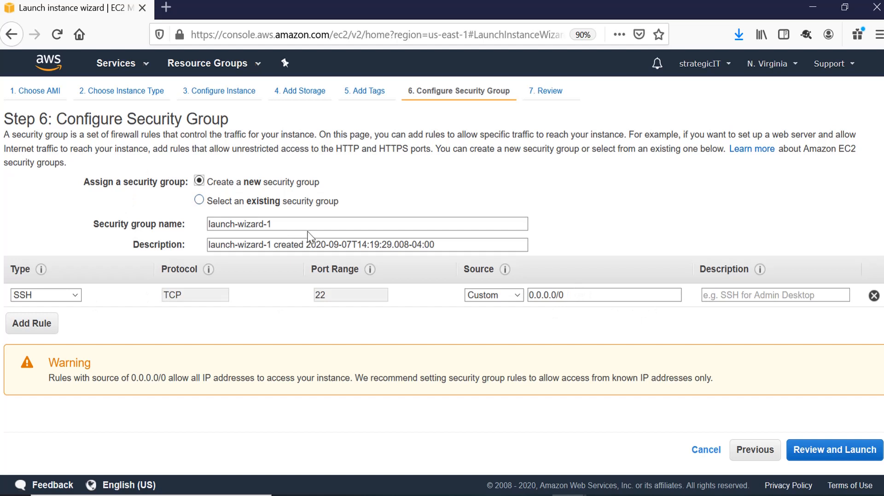
{"action": "left_click", "coordinate": [252, 224]}
{"action": "key", "text": "ctrl+a"}
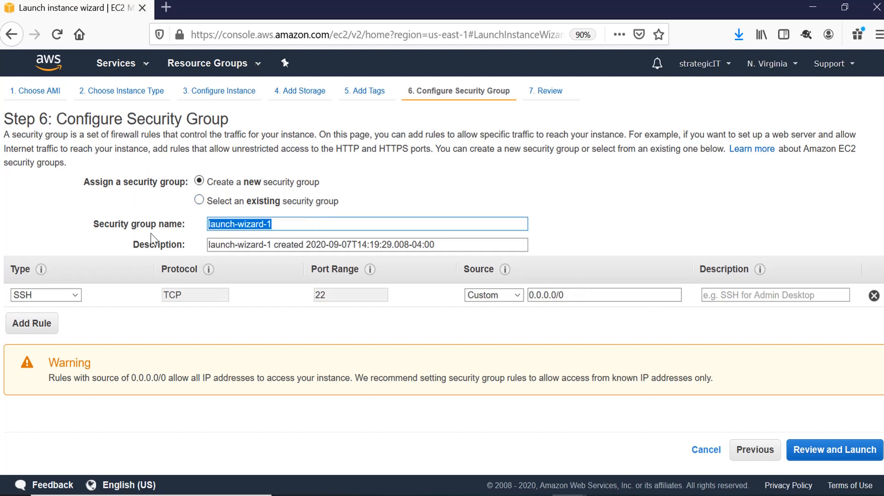
{"action": "type", "text": "webser"}
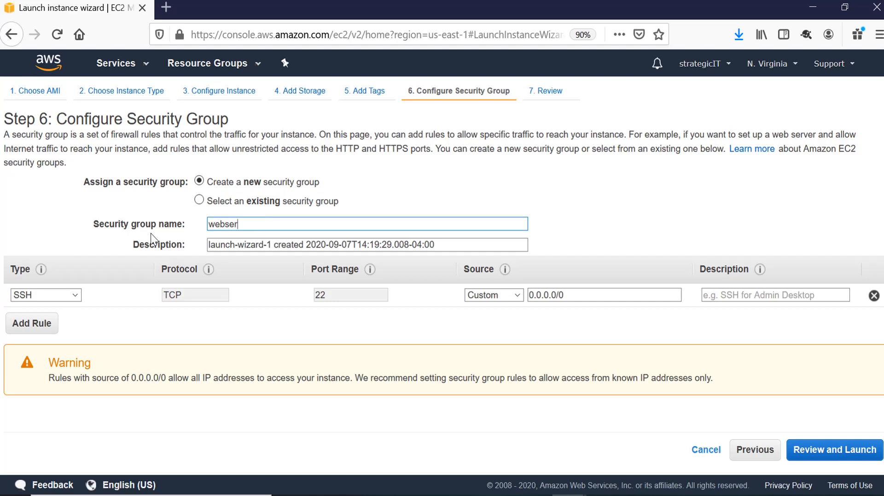
{"action": "type", "text": "ver-sg"}
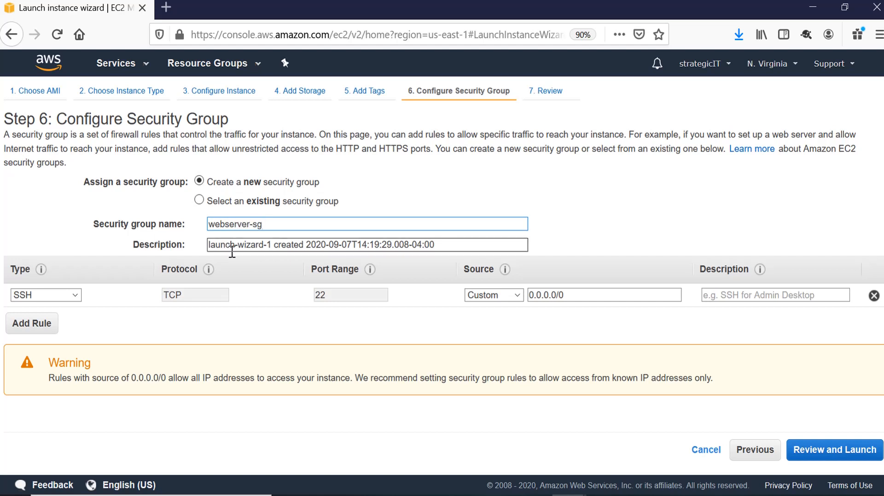
Use the security group name webserver-sg as its description too, keep the SSH rule, and continue to the launch review.
{"action": "left_click_drag", "start_coordinate": [312, 226], "coordinate": [150, 227]}
{"action": "key", "text": "ctrl+c"}
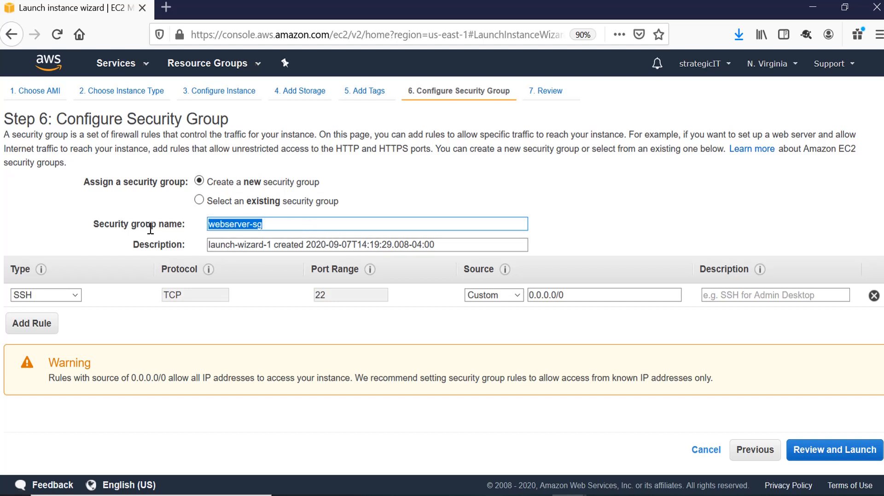
{"action": "left_click_drag", "start_coordinate": [430, 244], "coordinate": [137, 231]}
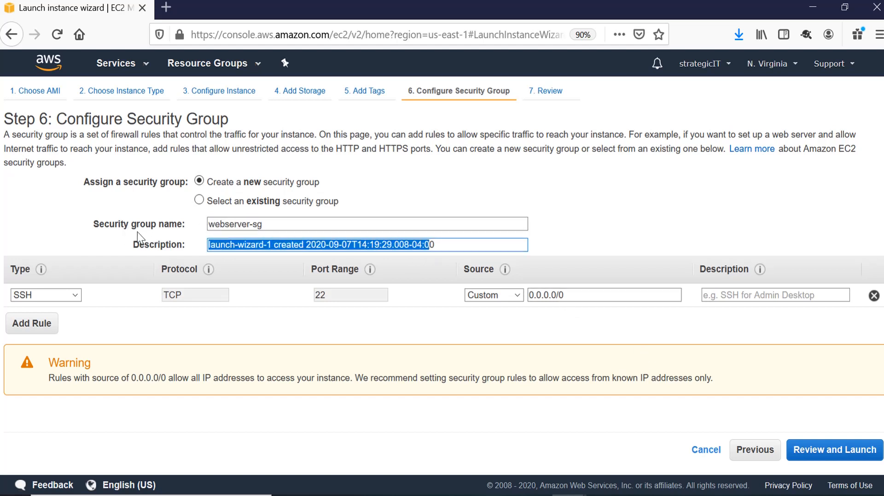
{"action": "key", "text": "ctrl+v"}
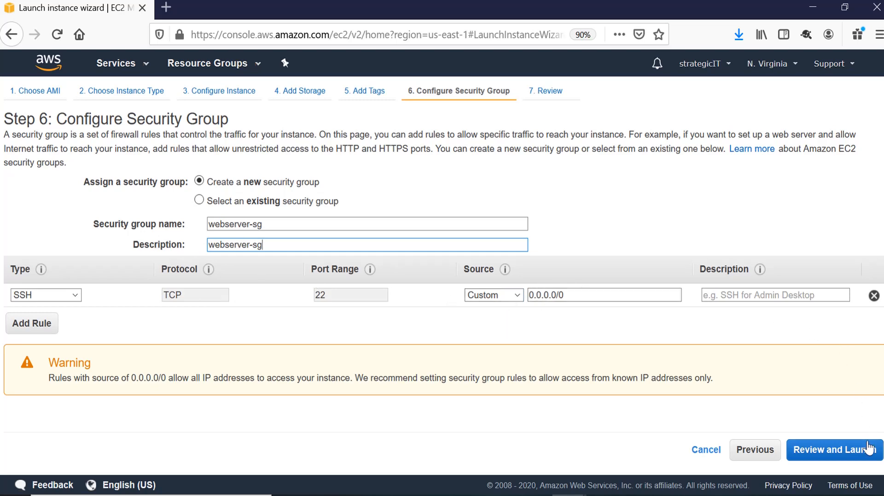
{"action": "left_click", "coordinate": [857, 455]}
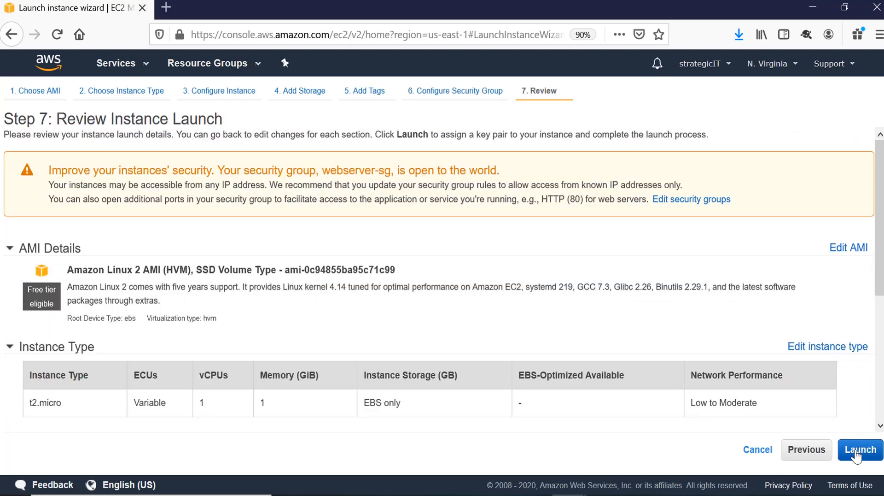
Review the AMI, instance type and security group settings, and proceed to the key pair selection.
{"action": "scroll", "coordinate": [684, 340], "scroll_direction": "down", "scroll_amount": 2}
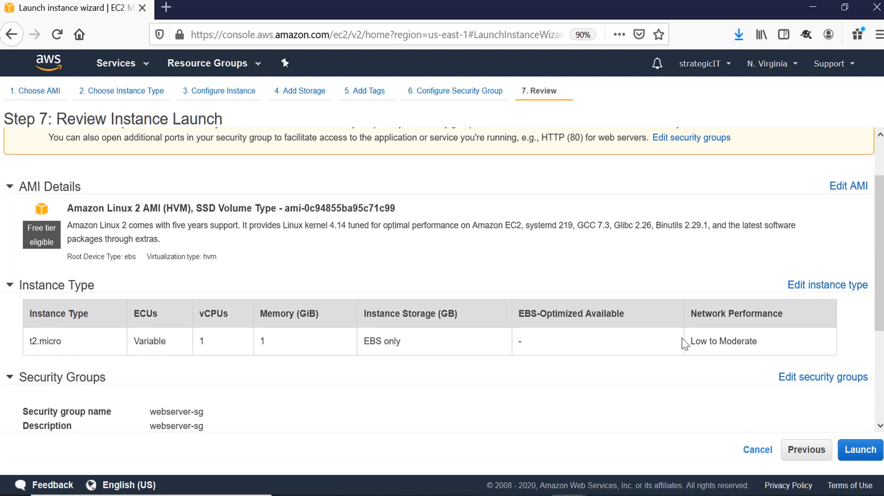
{"action": "scroll", "coordinate": [683, 339], "scroll_direction": "down", "scroll_amount": 2}
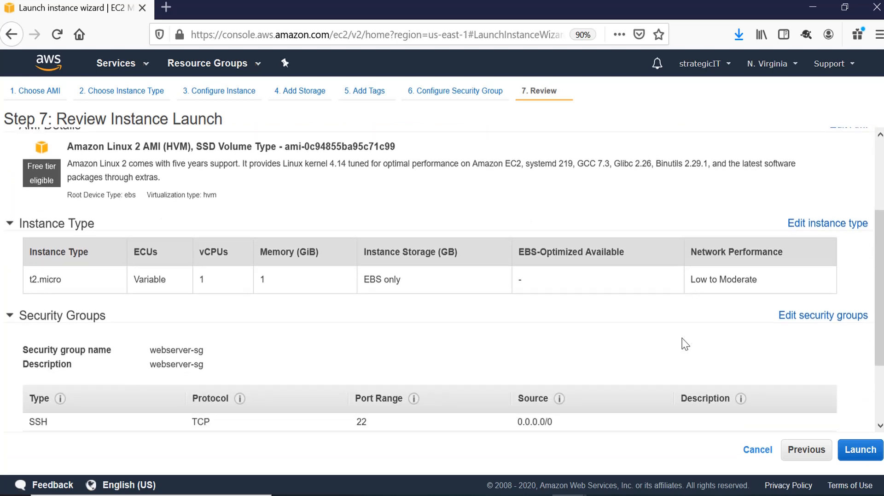
{"action": "scroll", "coordinate": [683, 338], "scroll_direction": "down", "scroll_amount": 3}
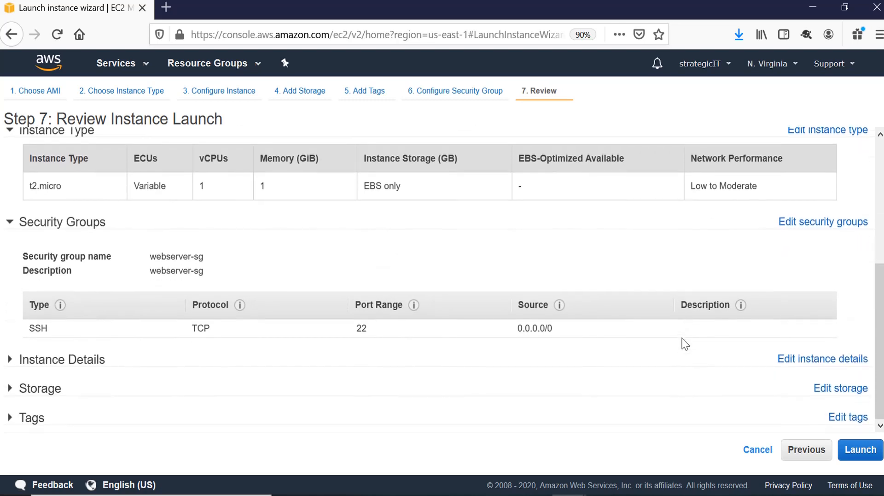
{"action": "left_click", "coordinate": [857, 456]}
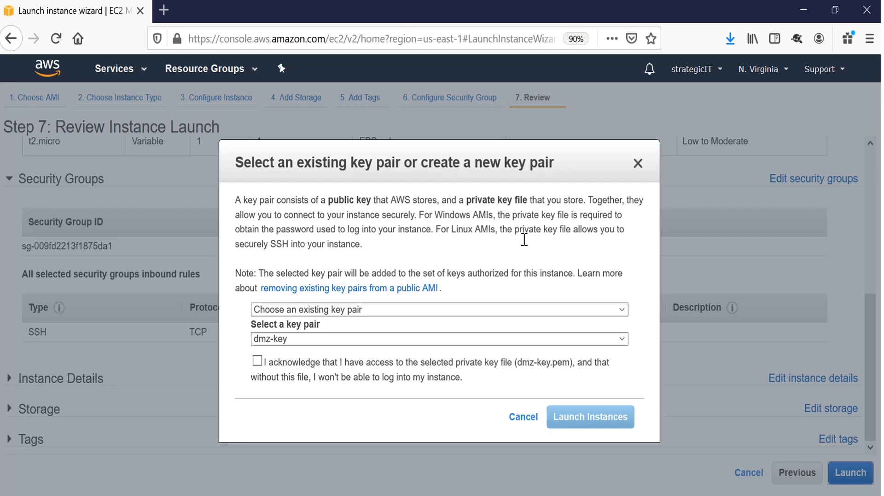
Choose the existing key pair dmz-key, acknowledge access to its private key file, and launch the instance.
{"action": "left_click", "coordinate": [397, 310]}
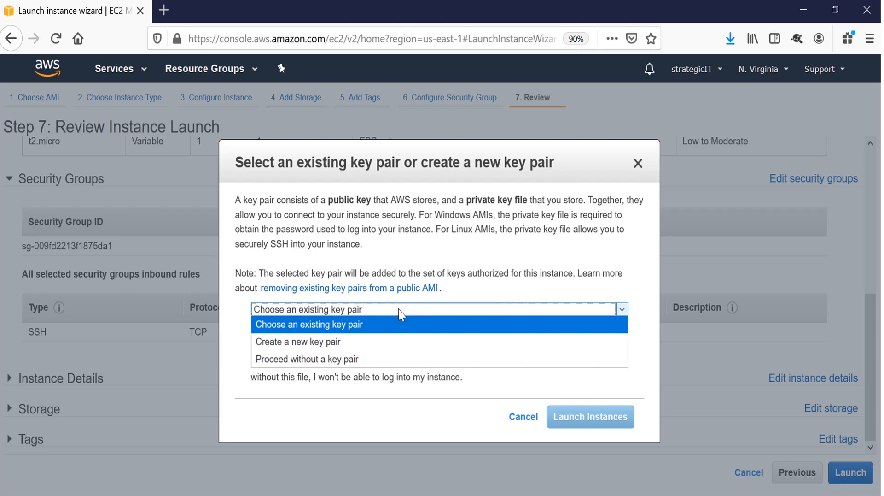
{"action": "left_click", "coordinate": [360, 327]}
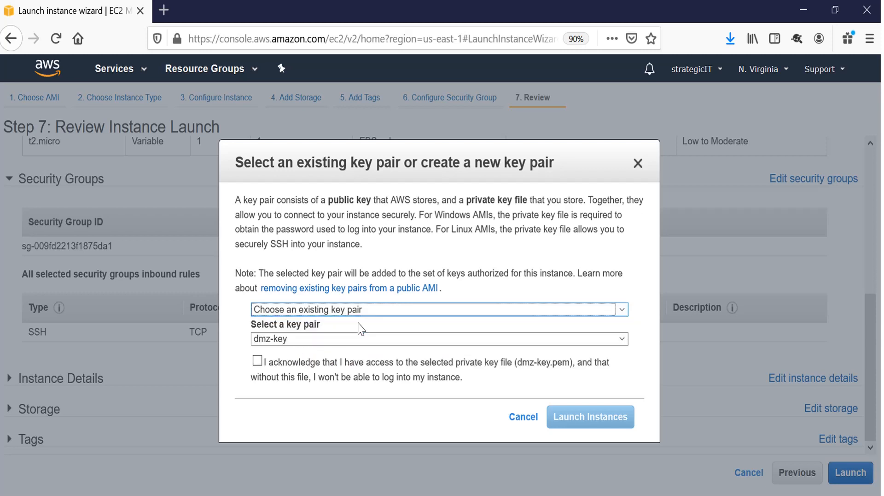
{"action": "left_click", "coordinate": [297, 339]}
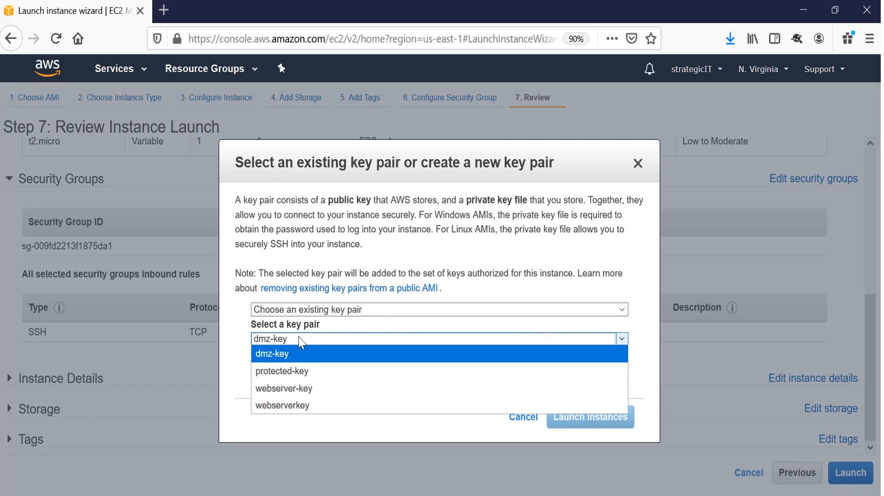
{"action": "left_click", "coordinate": [293, 339]}
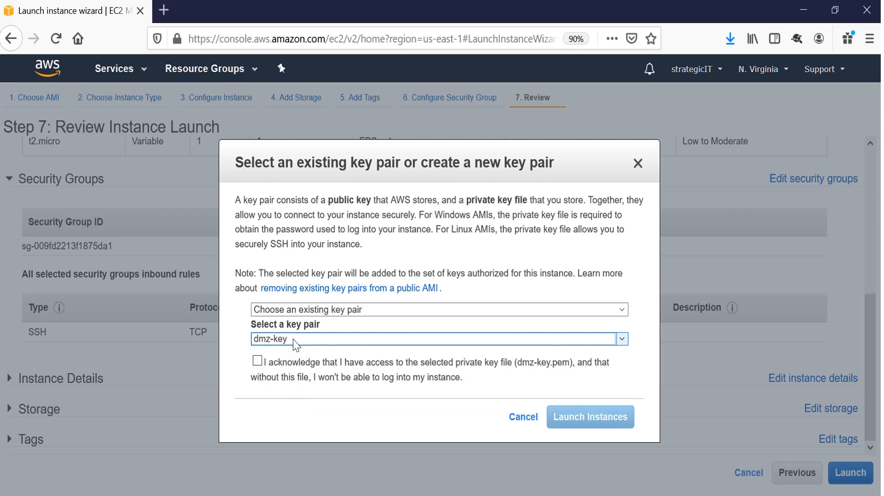
{"action": "left_click", "coordinate": [258, 364]}
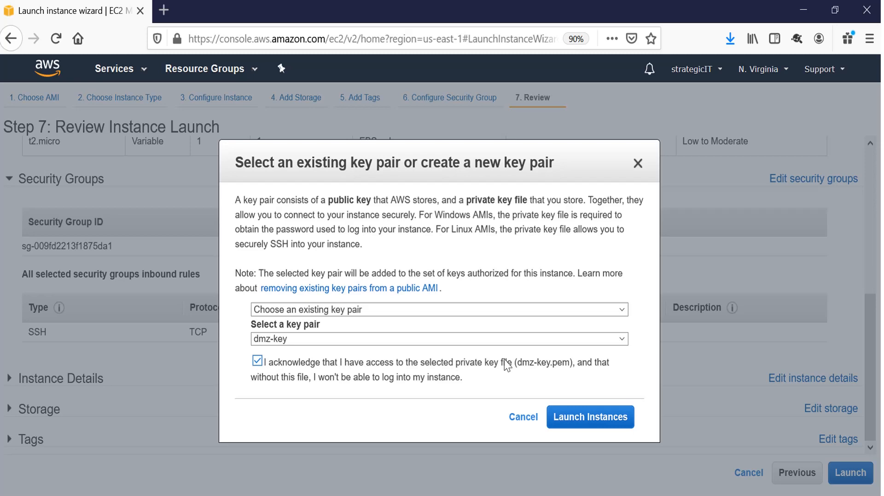
{"action": "left_click", "coordinate": [609, 417]}
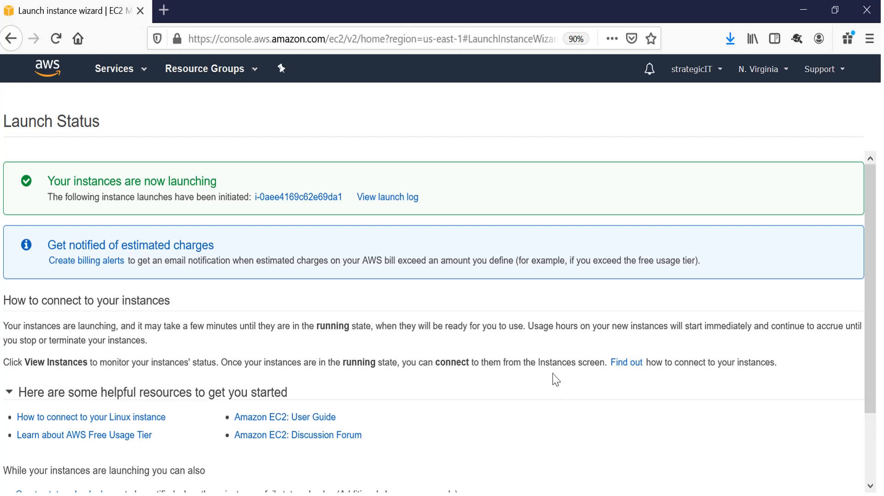
Check the launch log and examine the instance summary of the new sitg-webserver instance.
{"action": "left_click", "coordinate": [408, 199]}
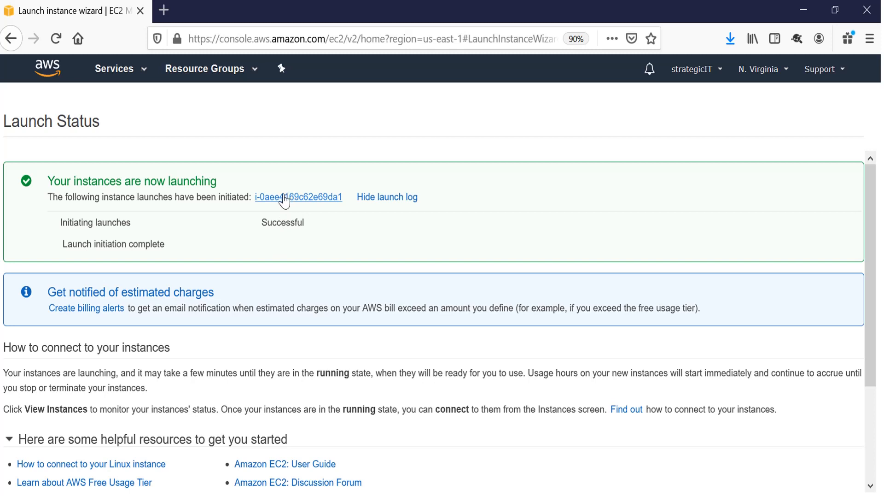
{"action": "left_click", "coordinate": [309, 198]}
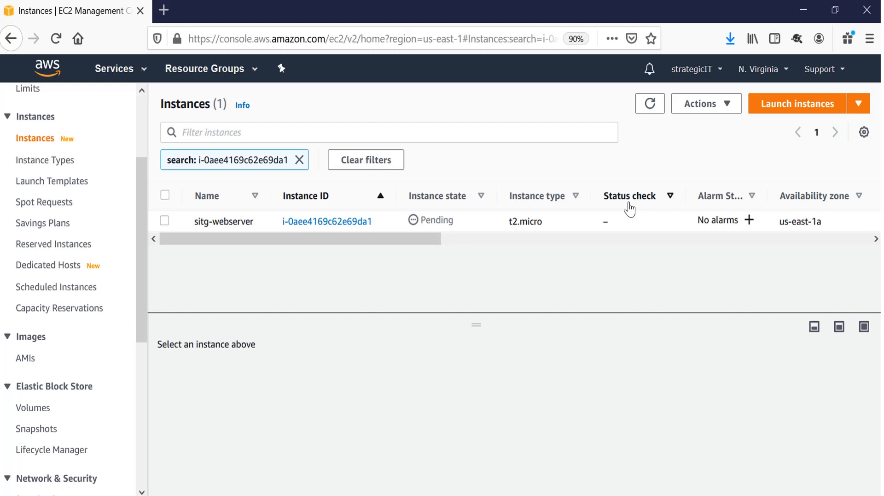
{"action": "left_click", "coordinate": [164, 220]}
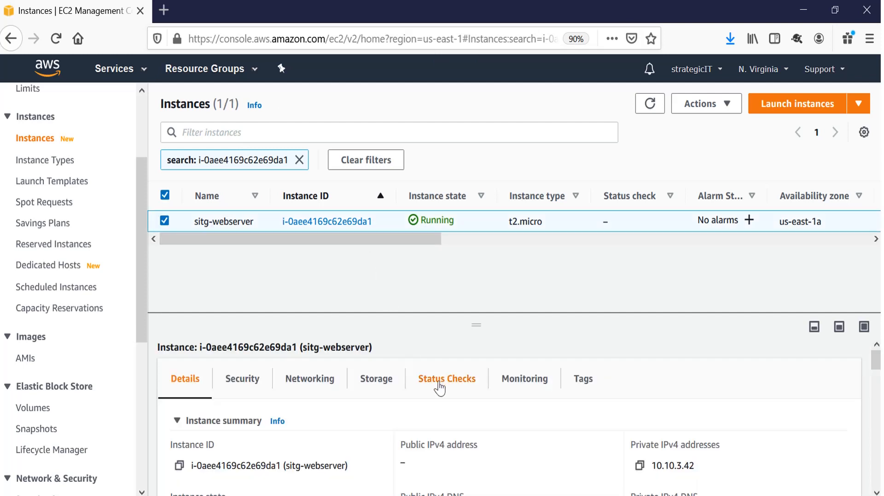
{"action": "scroll", "coordinate": [433, 387], "scroll_direction": "down", "scroll_amount": 2}
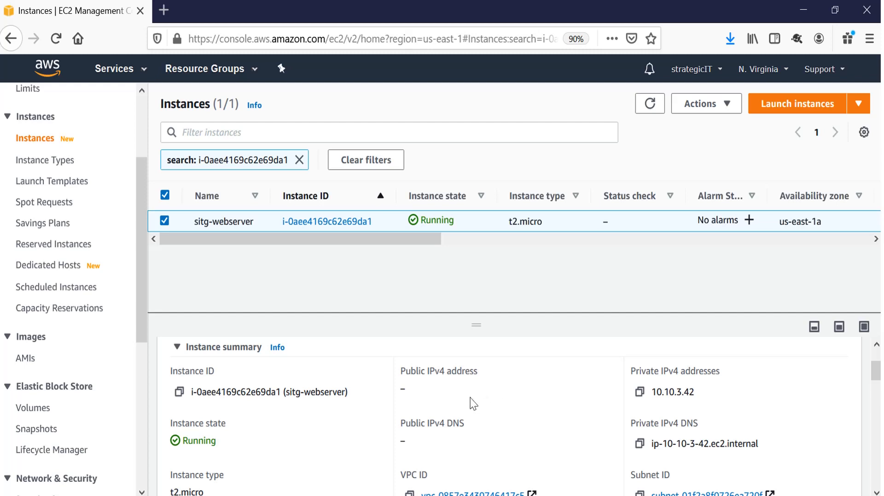
{"action": "scroll", "coordinate": [473, 403], "scroll_direction": "down", "scroll_amount": 3}
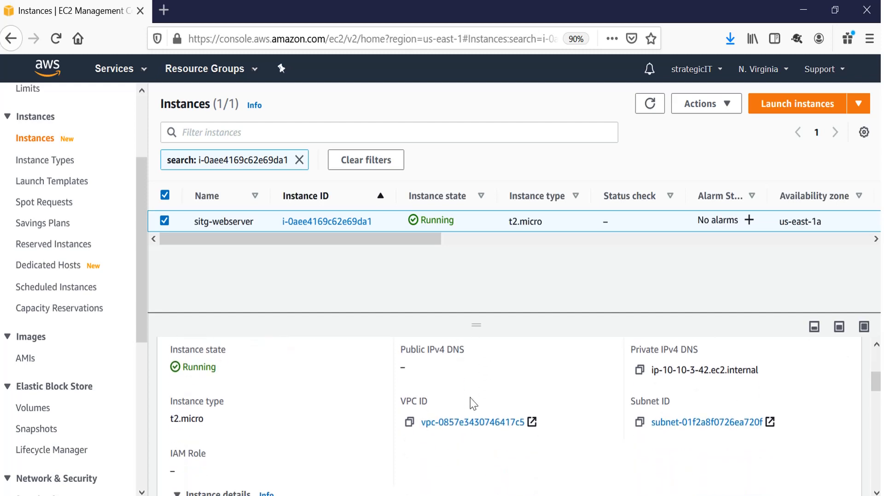
{"action": "scroll", "coordinate": [473, 403], "scroll_direction": "up", "scroll_amount": 5}
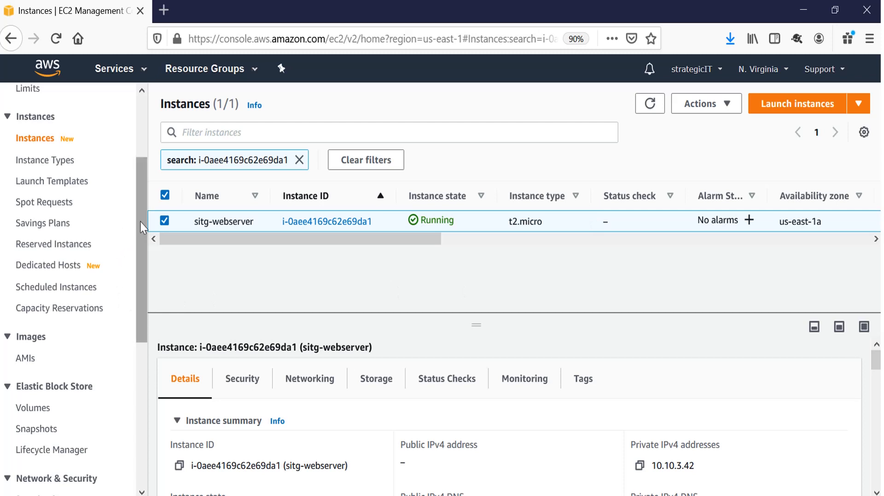
Allocate a new Elastic IP address from Amazon's pool of IPv4 addresses in us-east-1 and name it webserver.
{"action": "left_click_drag", "start_coordinate": [142, 218], "coordinate": [137, 302]}
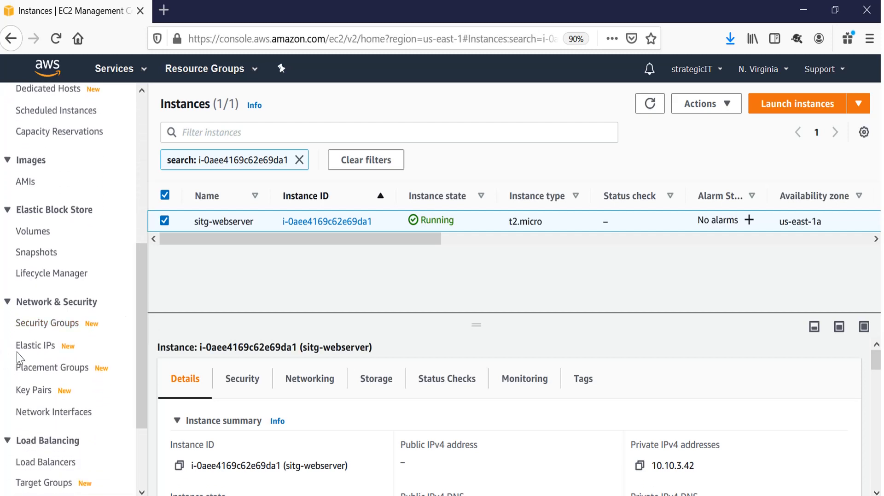
{"action": "left_click", "coordinate": [28, 351]}
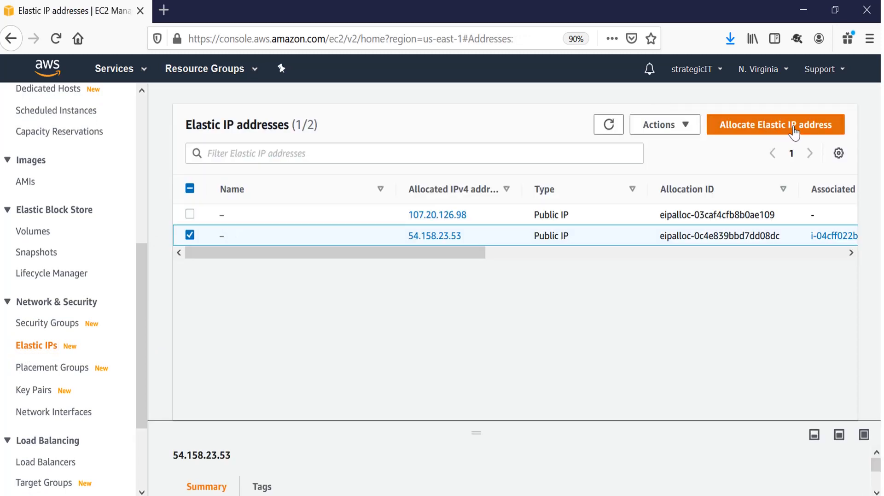
{"action": "left_click", "coordinate": [794, 133]}
{"action": "scroll", "coordinate": [599, 223], "scroll_direction": "down", "scroll_amount": 2}
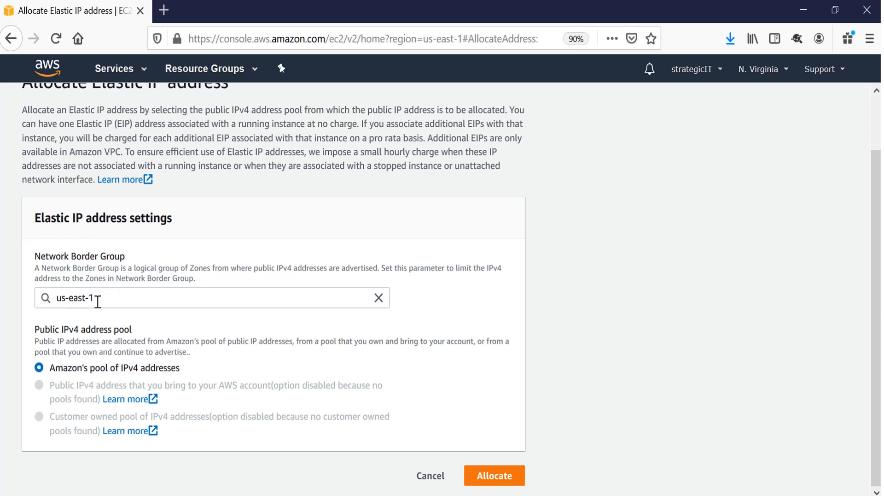
{"action": "left_click", "coordinate": [500, 479]}
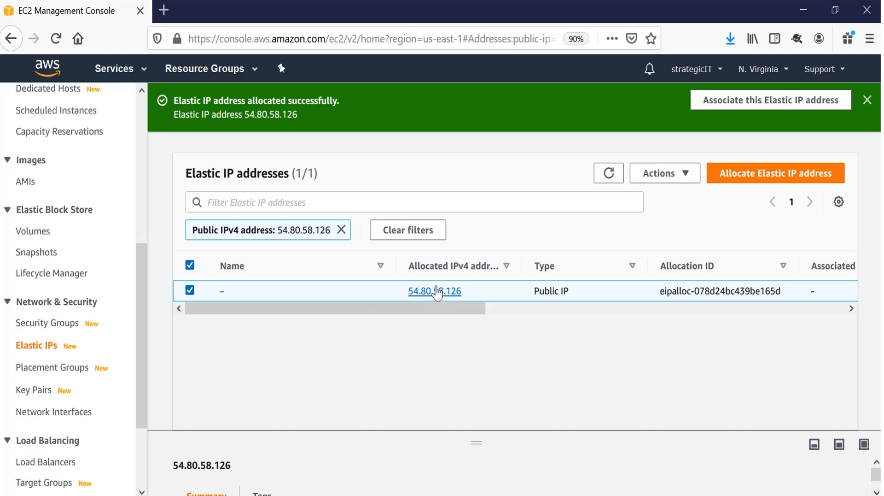
{"action": "left_click", "coordinate": [232, 291]}
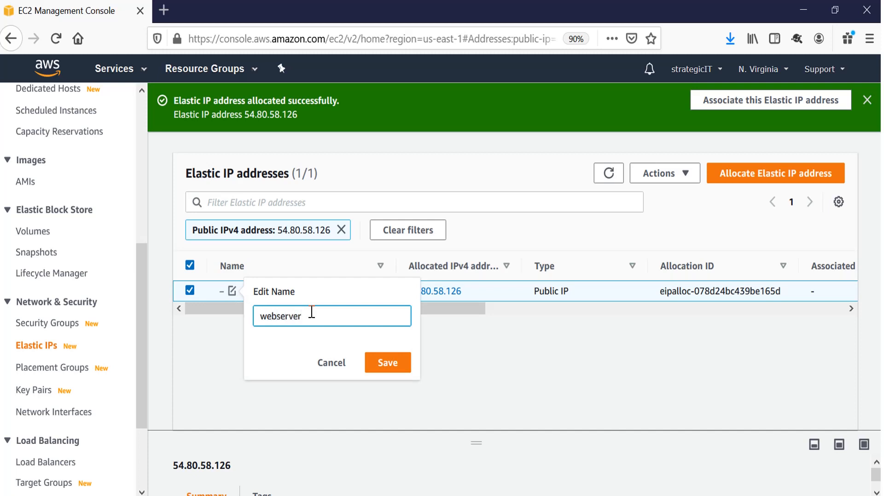
{"action": "left_click", "coordinate": [395, 366]}
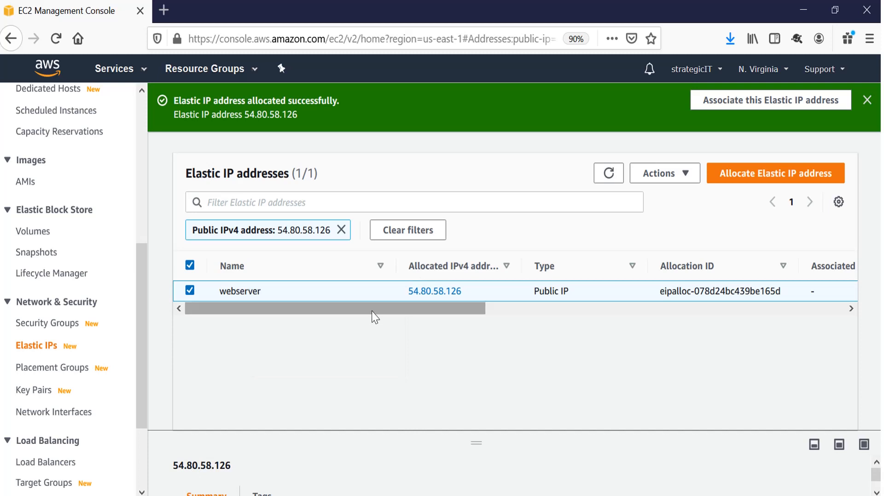
Associate the webserver Elastic IP address with the running sitg-webserver instance, using the private IP address 10.10.3.42.
{"action": "left_click", "coordinate": [423, 291]}
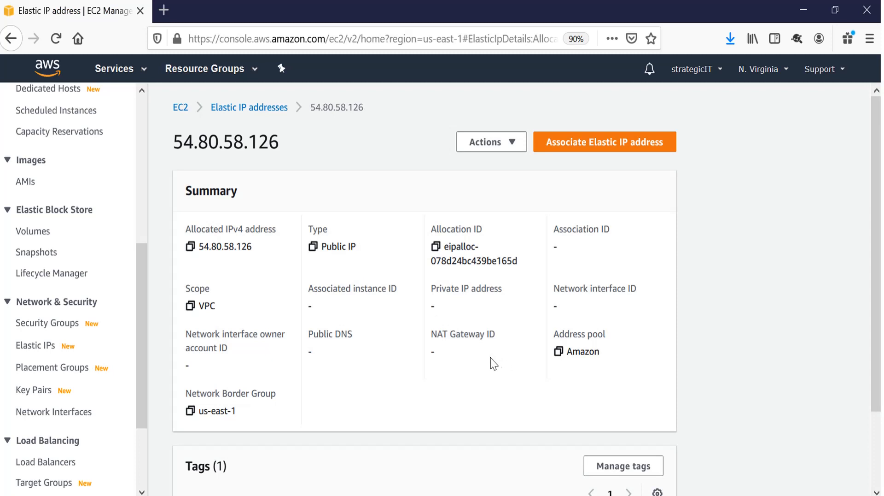
{"action": "left_click", "coordinate": [616, 148]}
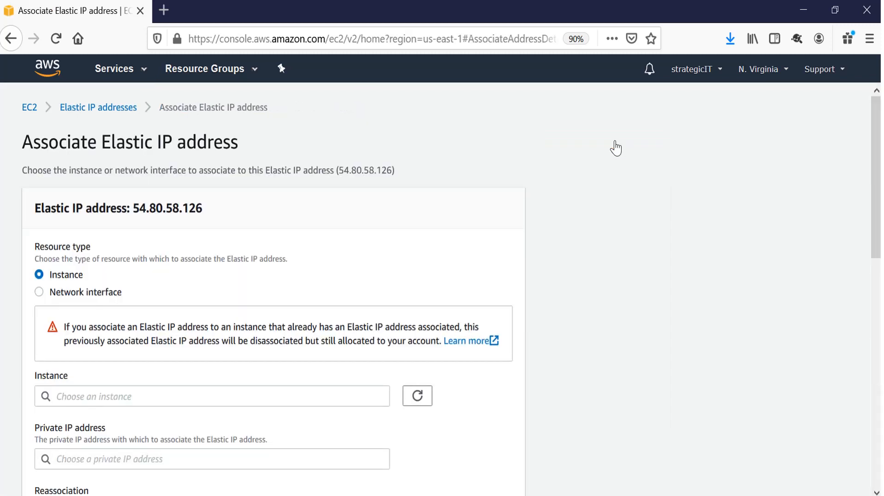
{"action": "scroll", "coordinate": [94, 343], "scroll_direction": "down", "scroll_amount": 3}
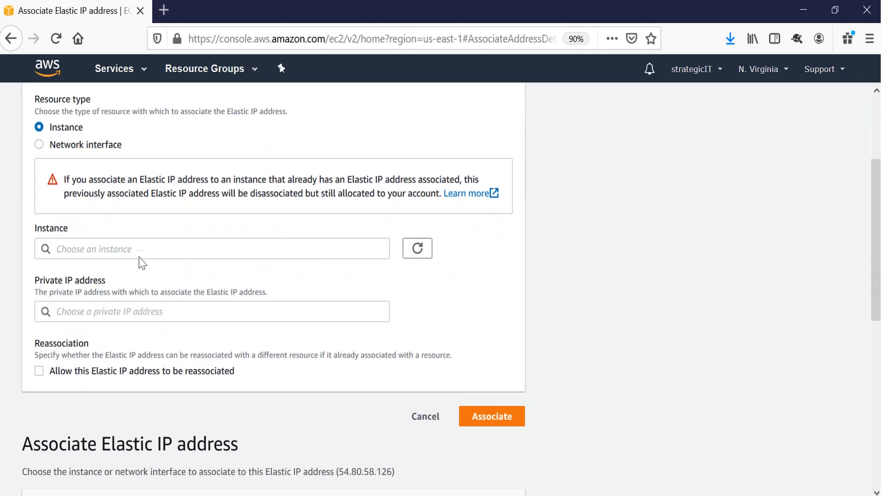
{"action": "left_click", "coordinate": [143, 251]}
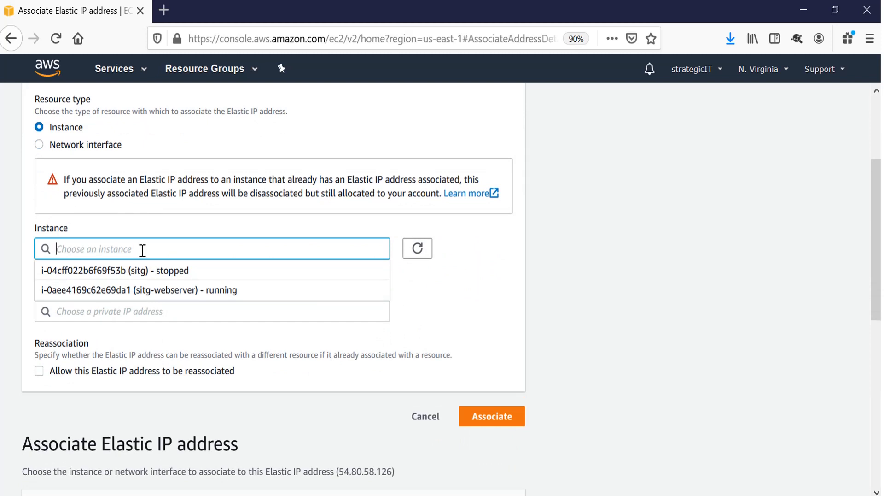
{"action": "left_click", "coordinate": [186, 295]}
{"action": "left_click", "coordinate": [174, 310]}
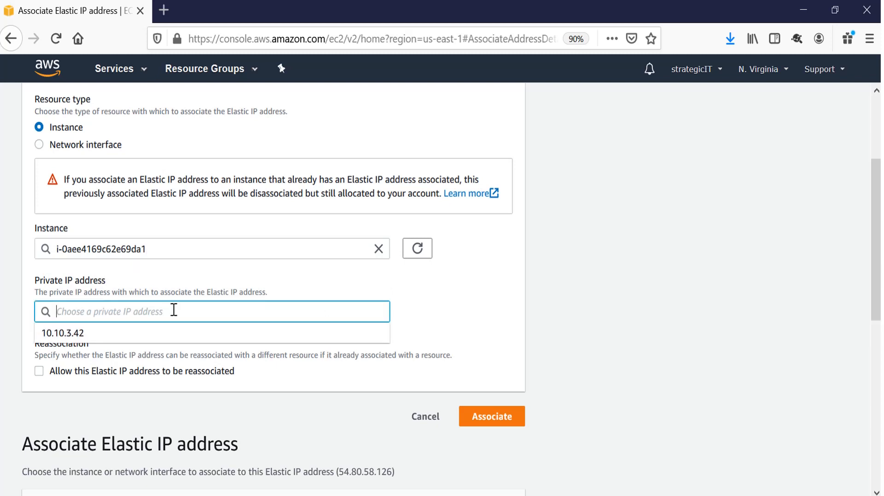
{"action": "left_click", "coordinate": [70, 336]}
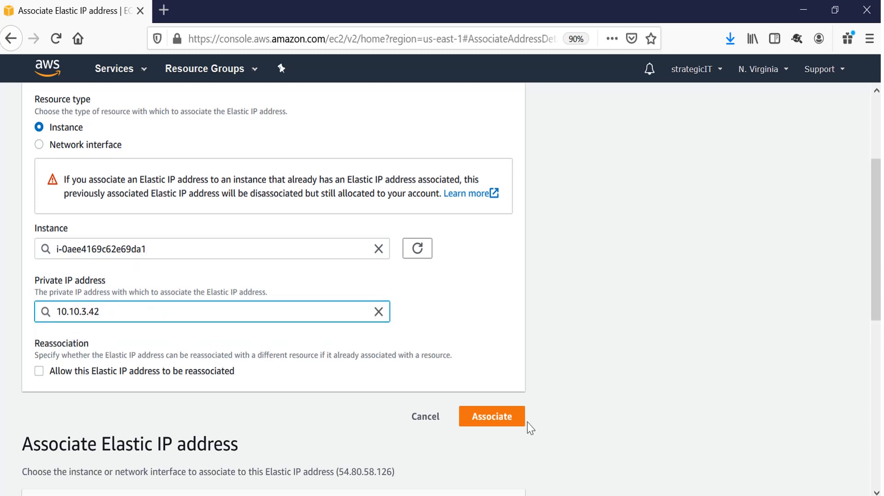
{"action": "left_click", "coordinate": [490, 413]}
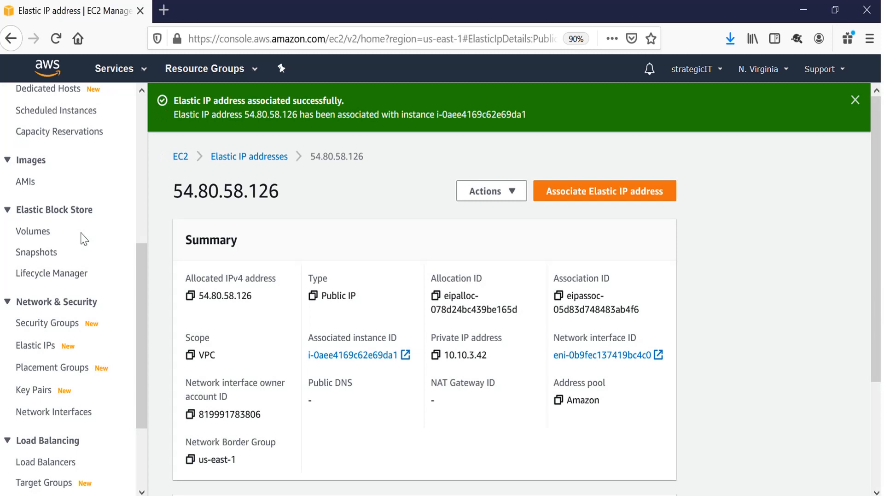
Return to the EC2 instances list to view the sitg-webserver instance.
{"action": "scroll", "coordinate": [112, 292], "scroll_direction": "up", "scroll_amount": 10}
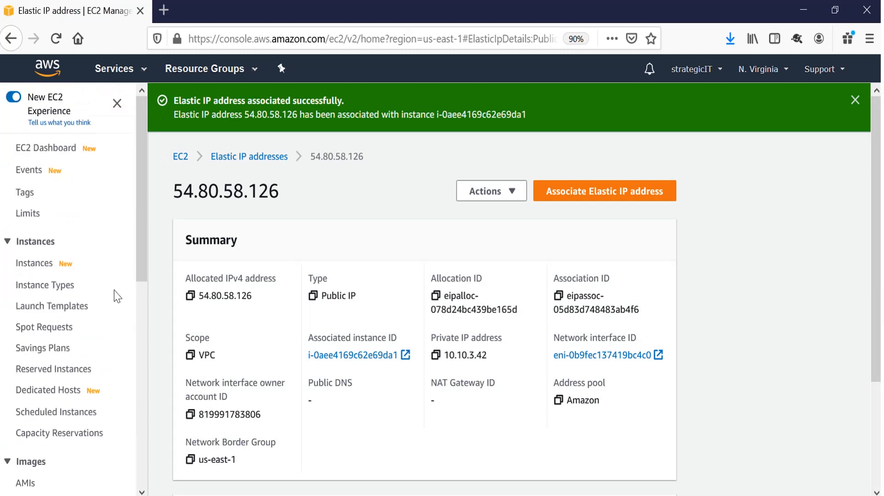
{"action": "left_click", "coordinate": [41, 270]}
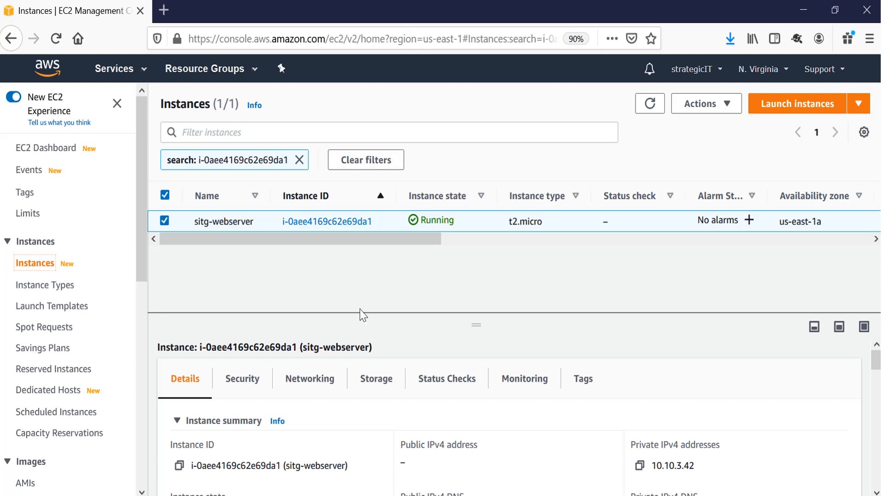
Refresh the instances list and reselect sitg-webserver to check its public IPv4 address in the instance summary.
{"action": "scroll", "coordinate": [269, 395], "scroll_direction": "down", "scroll_amount": 3}
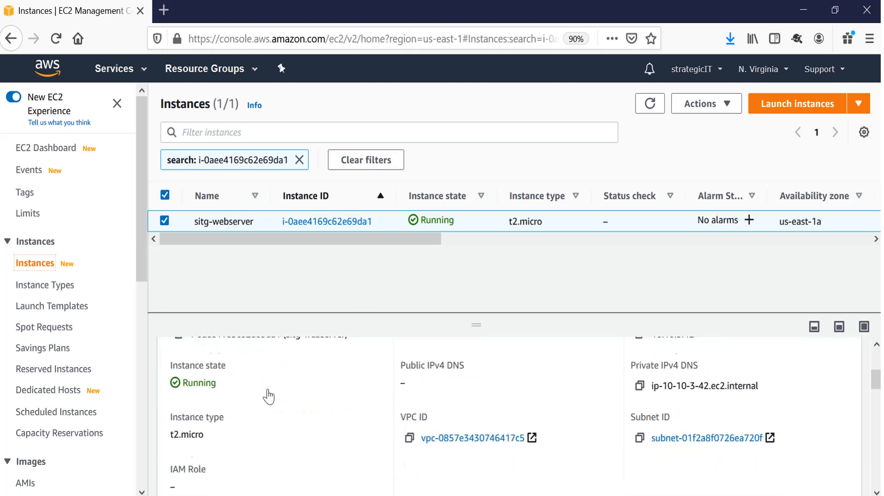
{"action": "scroll", "coordinate": [268, 395], "scroll_direction": "up", "scroll_amount": 1}
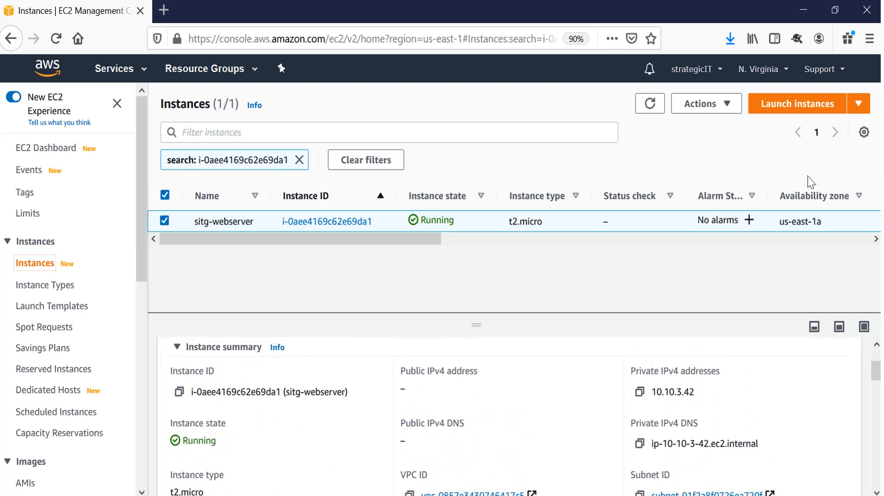
{"action": "left_click", "coordinate": [650, 112]}
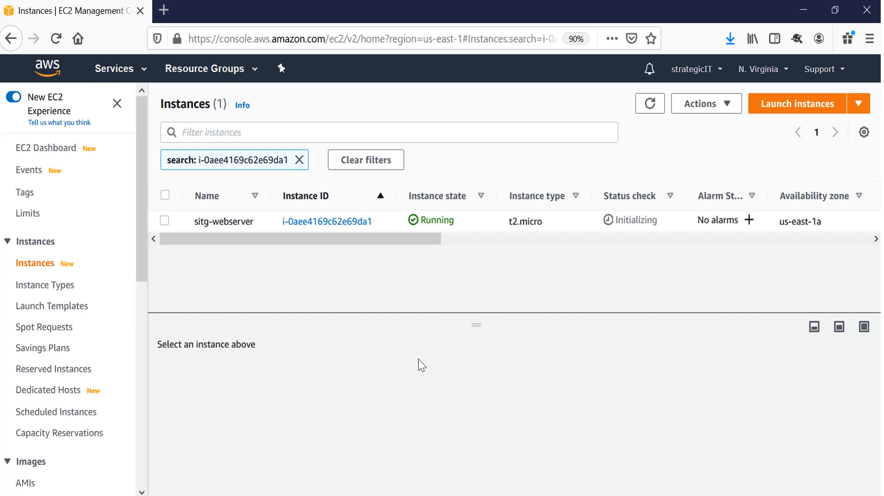
{"action": "left_click", "coordinate": [165, 221]}
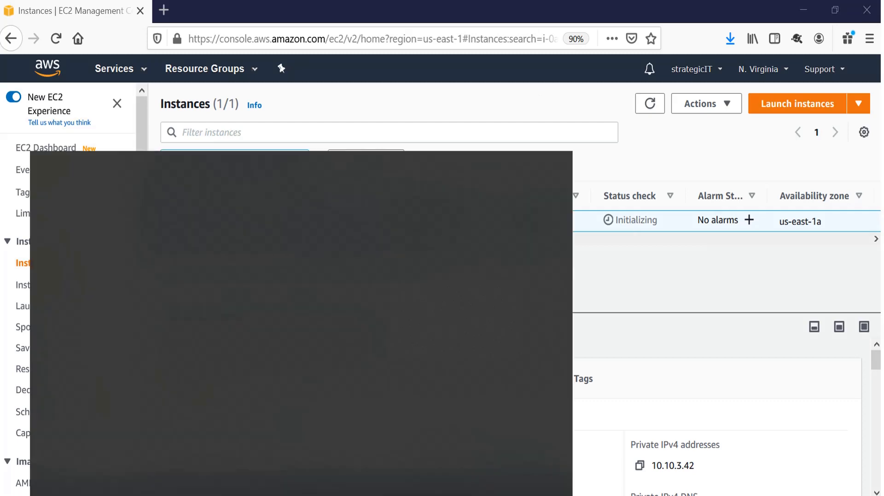
Open PuTTY beside the instance details and enter 54.80.58.126 as the host to connect to over SSH.
{"action": "key", "text": "super+s"}
{"action": "type", "text": "putty"}
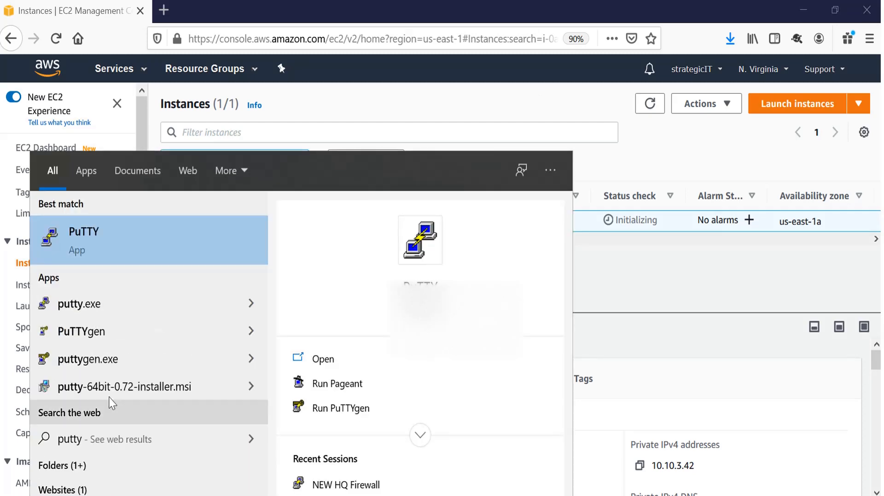
{"action": "left_click", "coordinate": [138, 245]}
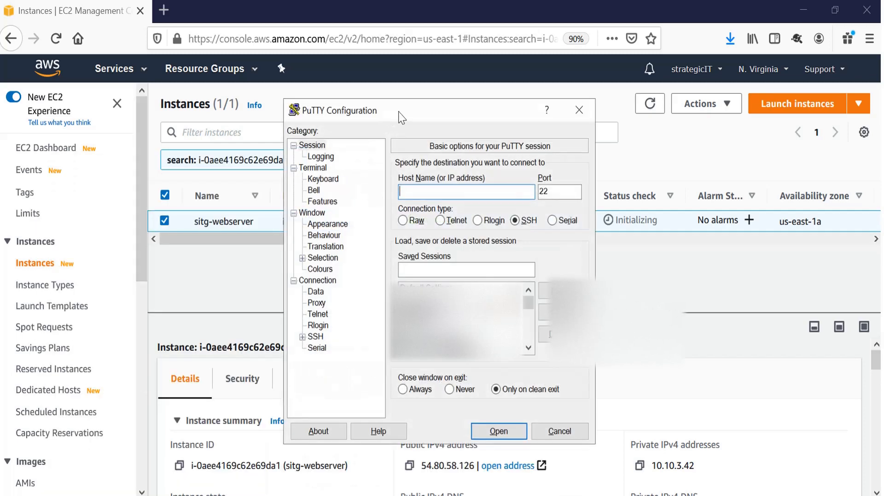
{"action": "left_click_drag", "start_coordinate": [399, 112], "coordinate": [659, 108]}
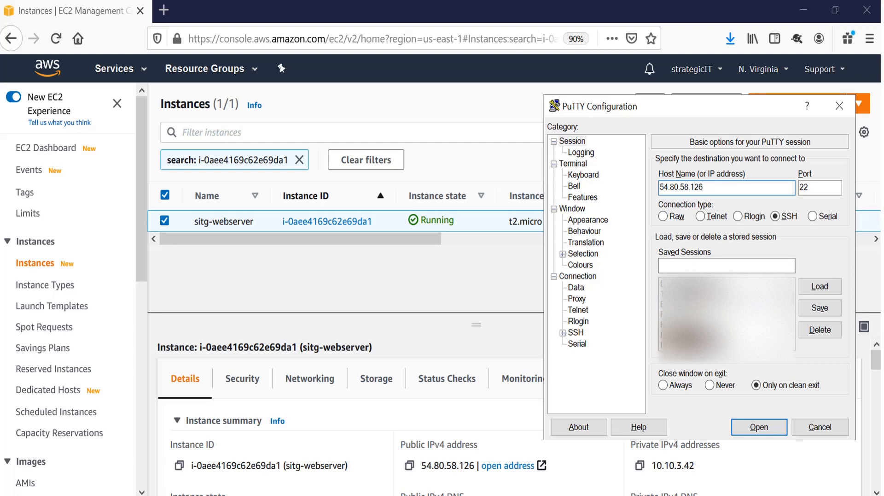
Set dmz-private-key from the Keys folder as the private key file for SSH authentication.
{"action": "left_click", "coordinate": [563, 334]}
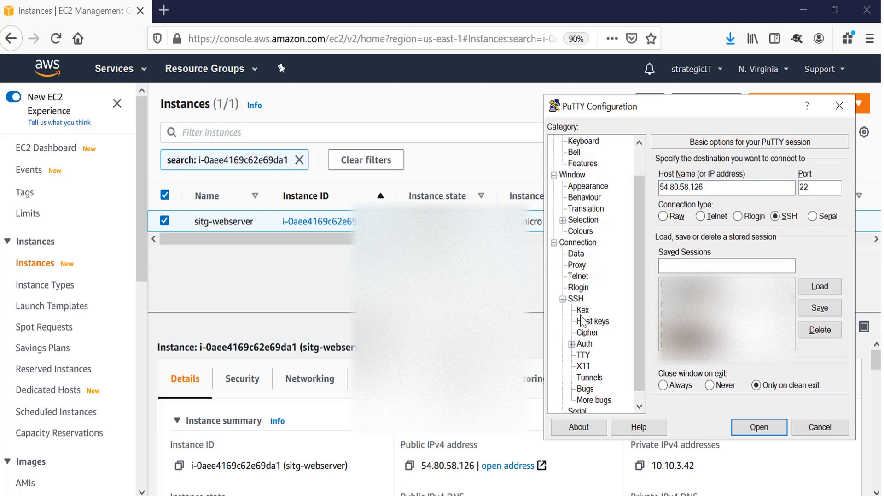
{"action": "left_click", "coordinate": [584, 344]}
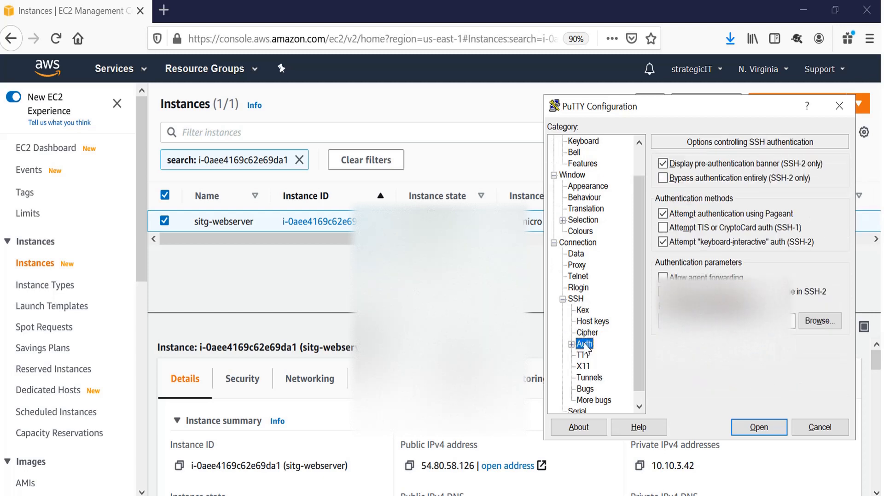
{"action": "left_click", "coordinate": [820, 320]}
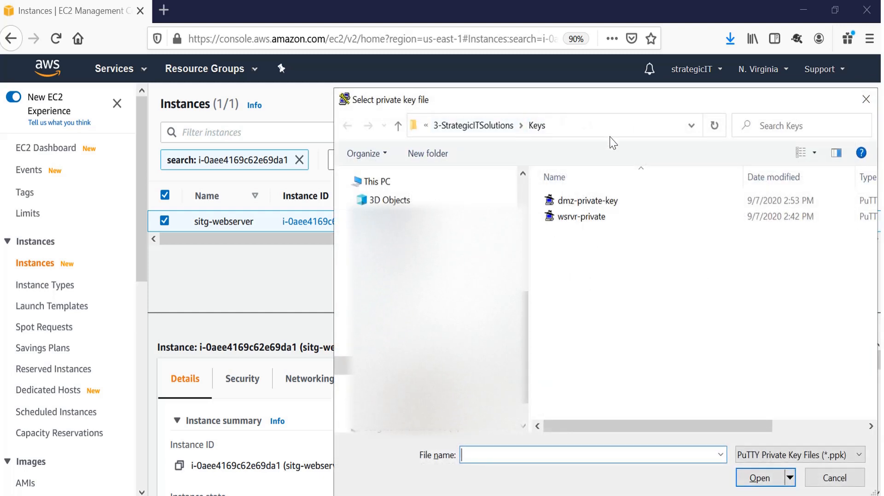
{"action": "left_click", "coordinate": [598, 203]}
{"action": "left_click", "coordinate": [757, 477]}
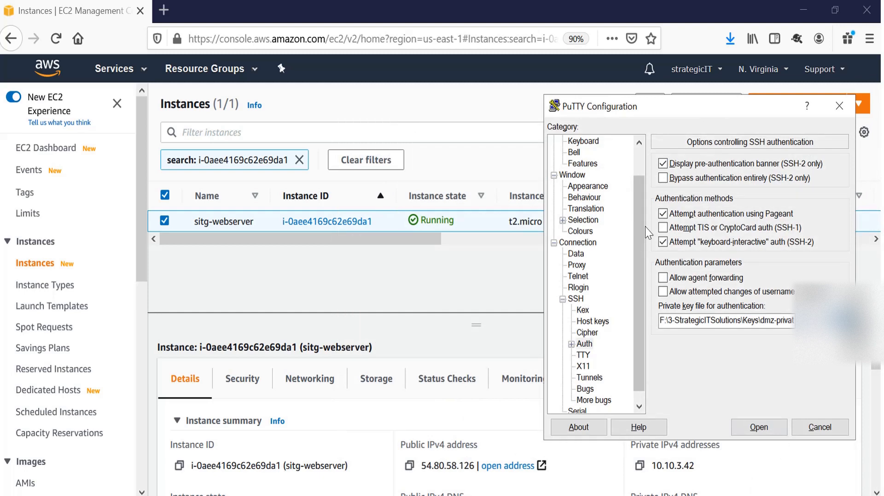
Recheck the basic session settings and open the SSH connection, continuing just once without caching the server's host key.
{"action": "left_click_drag", "start_coordinate": [640, 231], "coordinate": [639, 143]}
{"action": "left_click", "coordinate": [582, 141]}
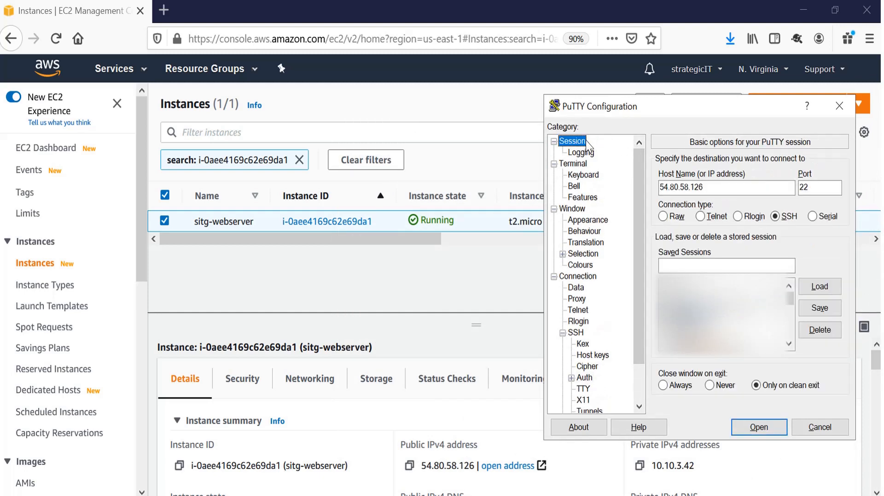
{"action": "left_click", "coordinate": [760, 427]}
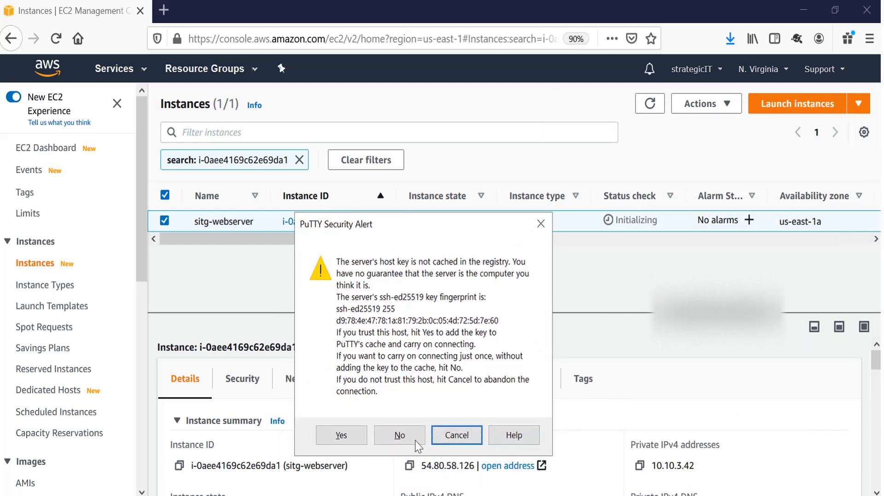
{"action": "left_click", "coordinate": [400, 436]}
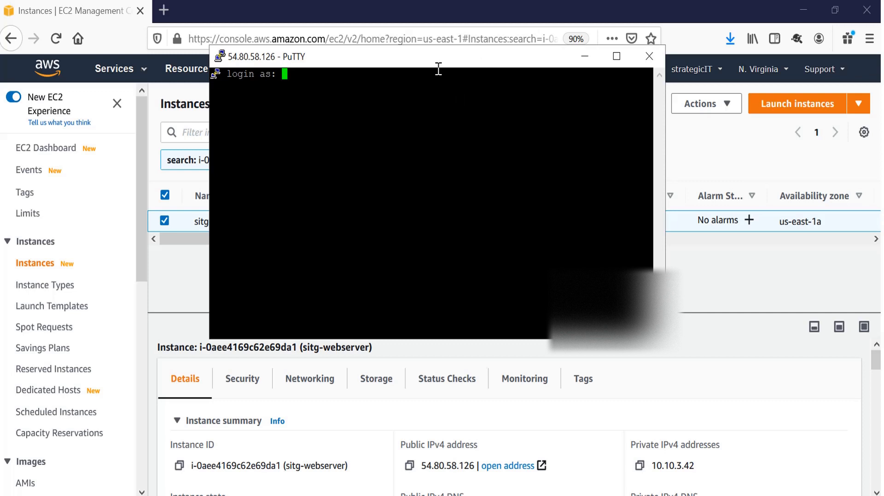
Log in as ec2-user with the private key's passphrase and move the terminal window clear of the instance ID.
{"action": "left_click_drag", "start_coordinate": [438, 63], "coordinate": [453, 63]}
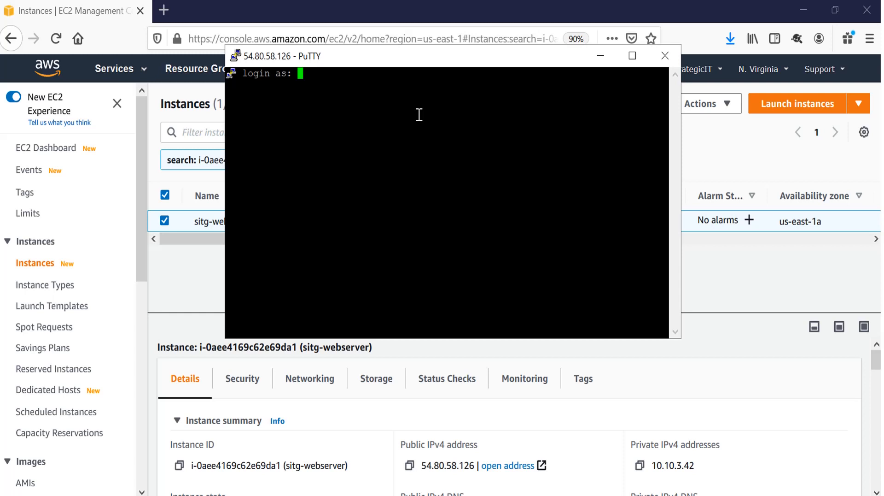
{"action": "type", "text": "ec2-user"}
{"action": "key", "text": "Return"}
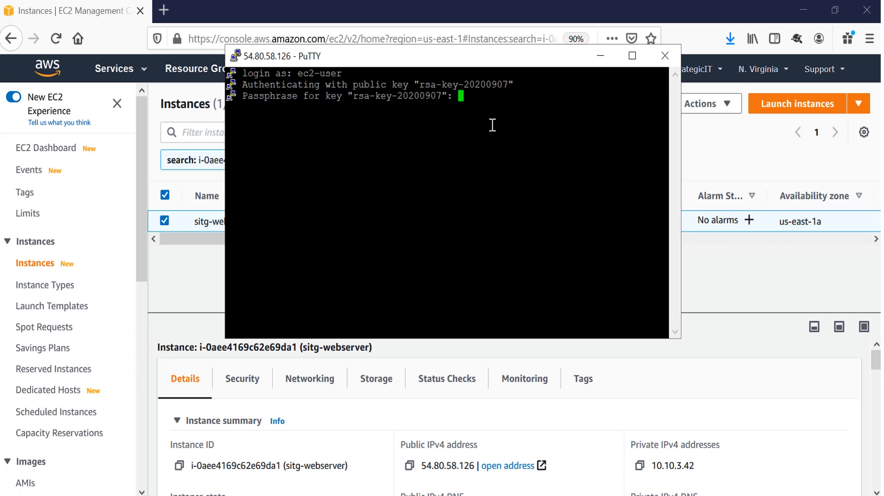
{"action": "key", "text": "Return"}
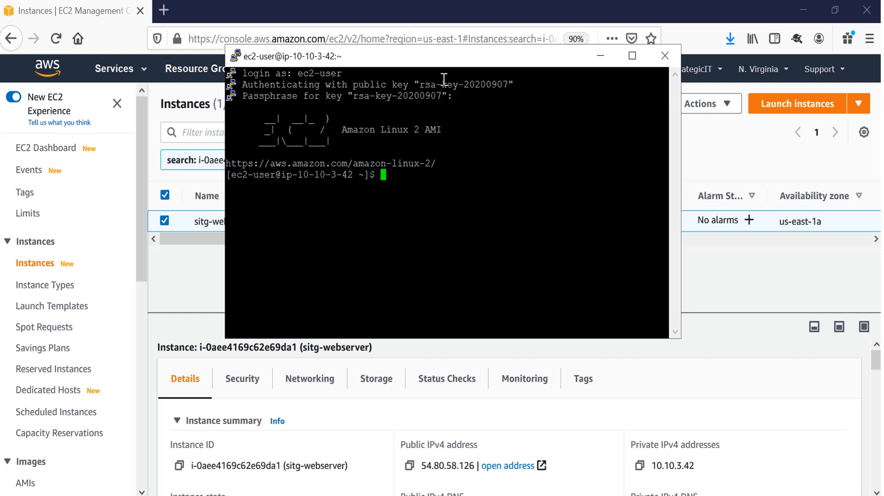
{"action": "left_click_drag", "start_coordinate": [443, 57], "coordinate": [629, 104]}
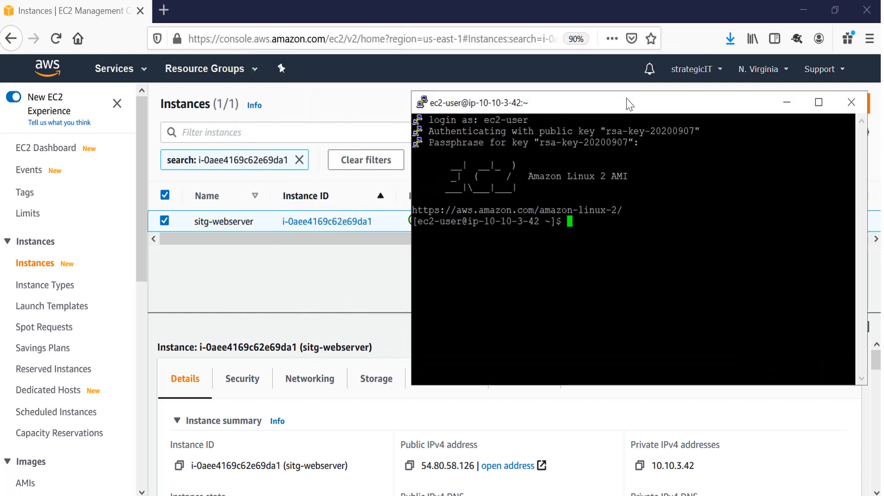